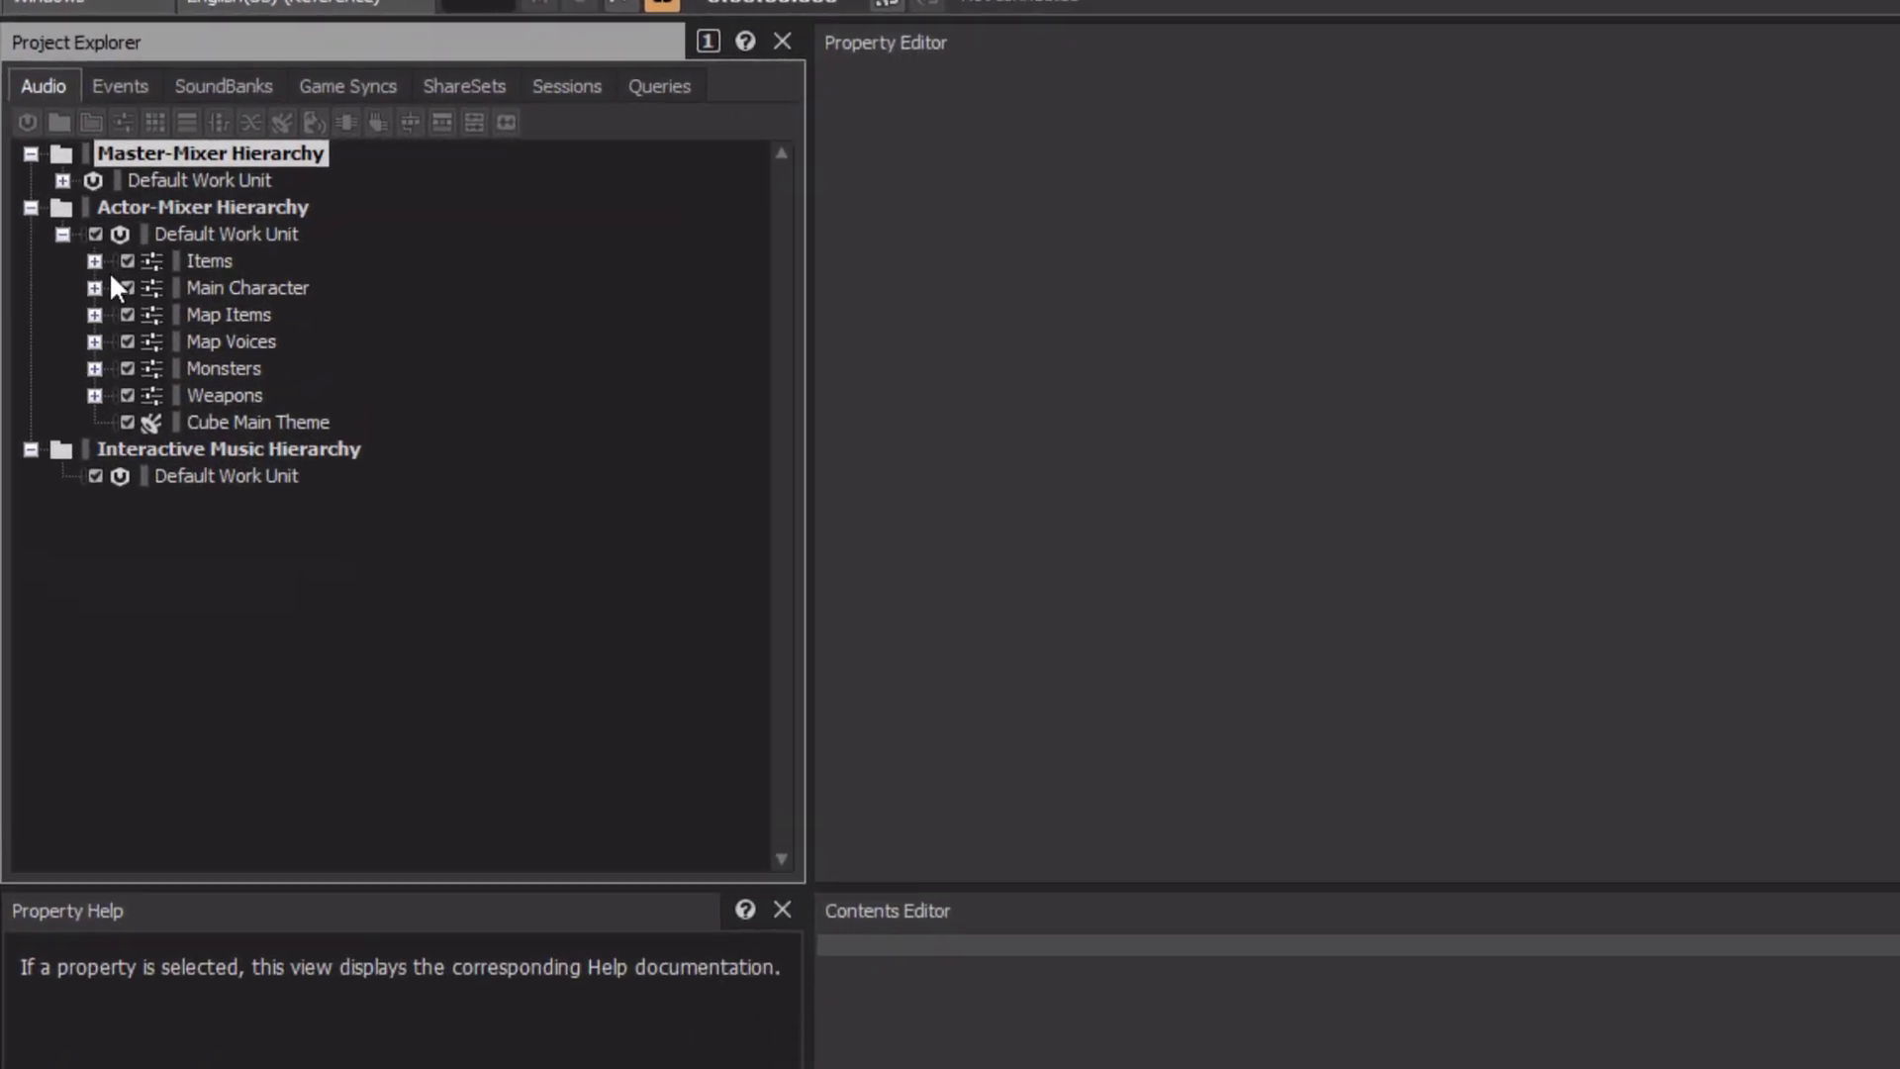
Step: Expand the Main Character, Weapons and Monsters actor-mixers and examine the sound objects they contain
click(117, 334)
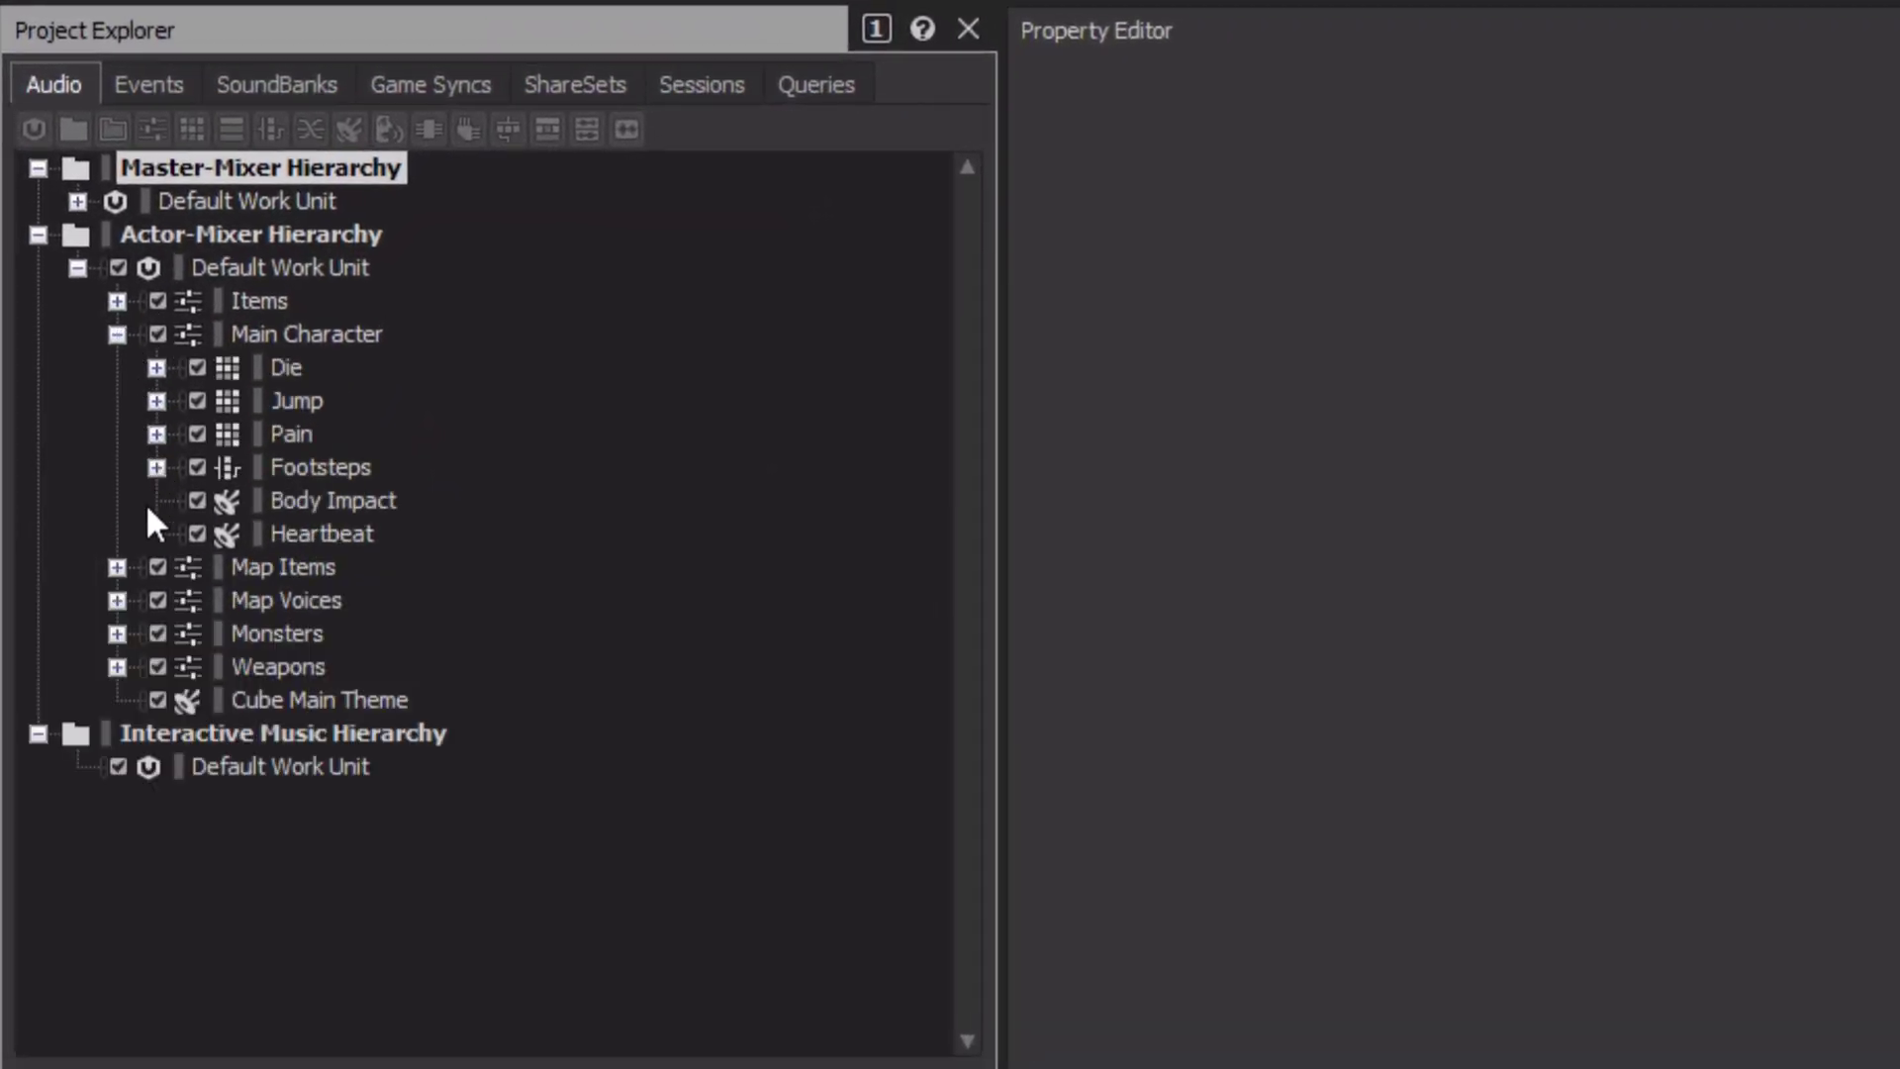
click(117, 667)
scroll(145, 675, down, 1)
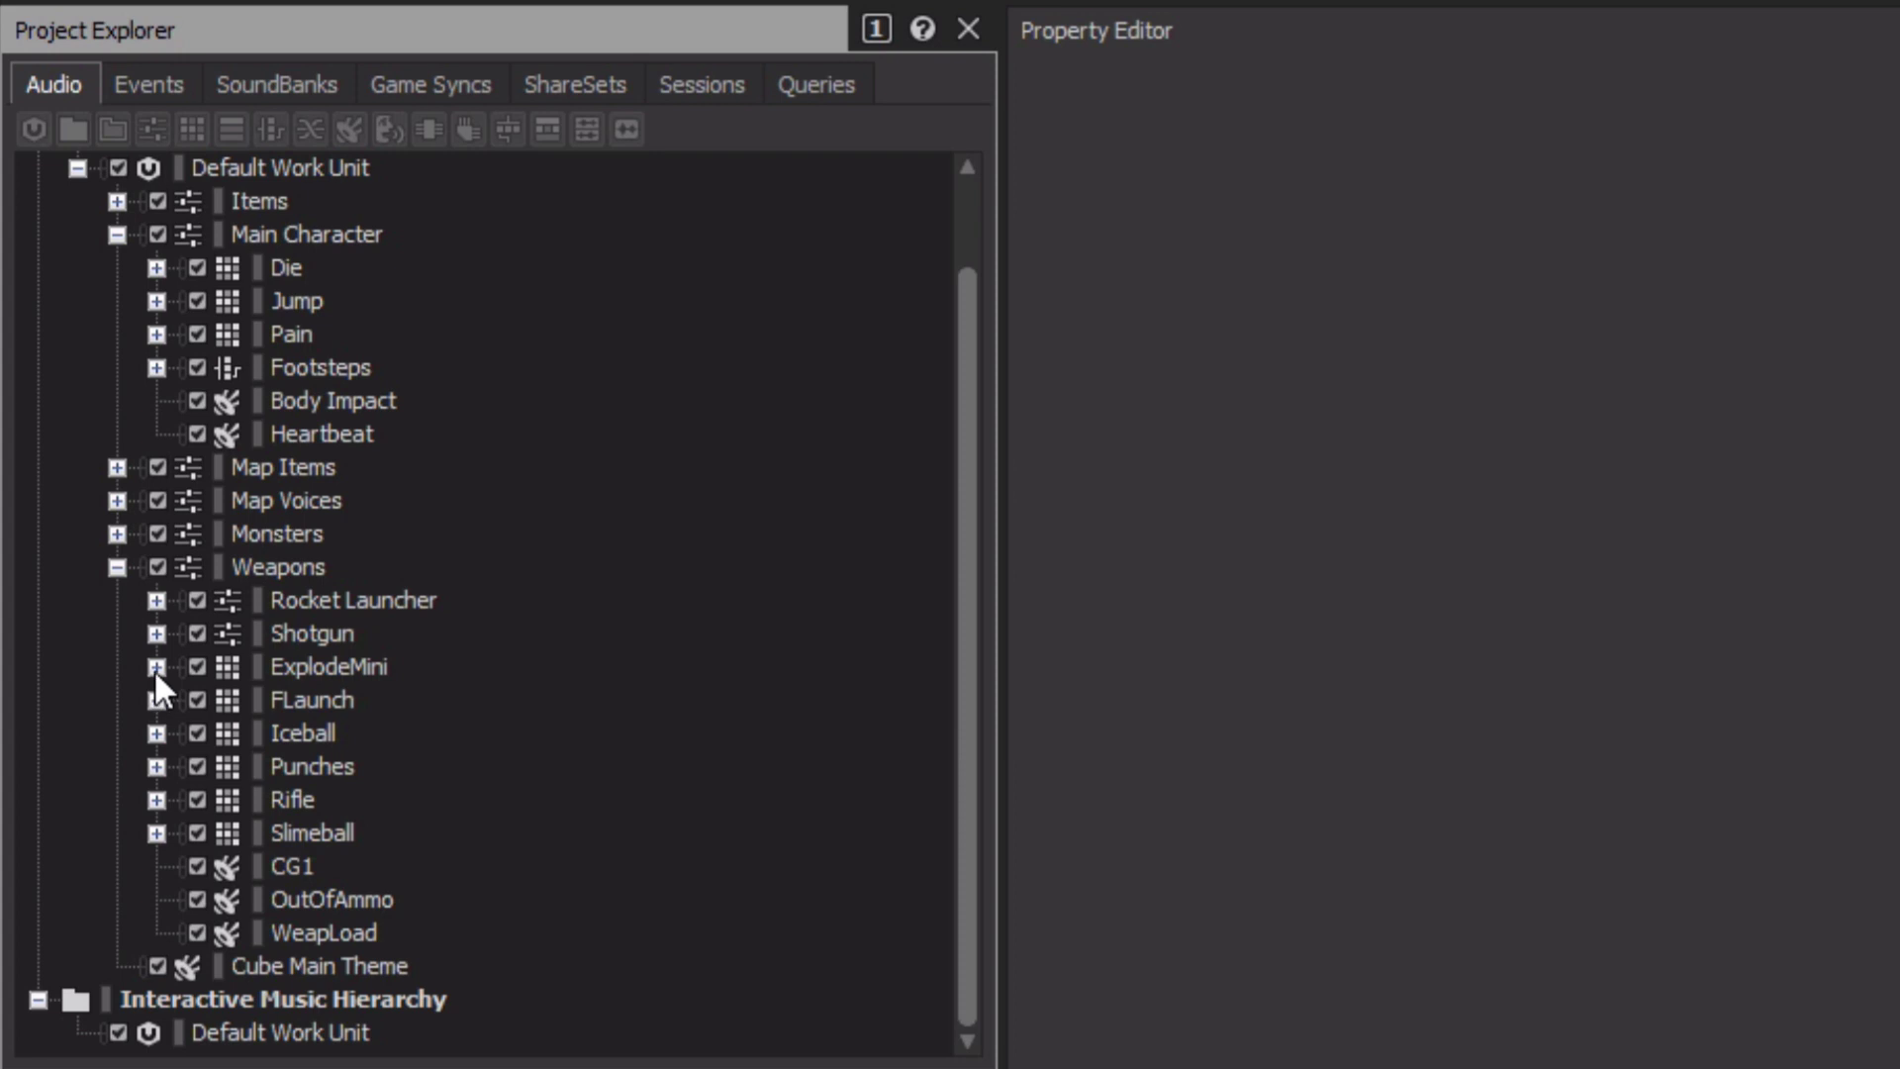
click(116, 533)
scroll(123, 544, down, 5)
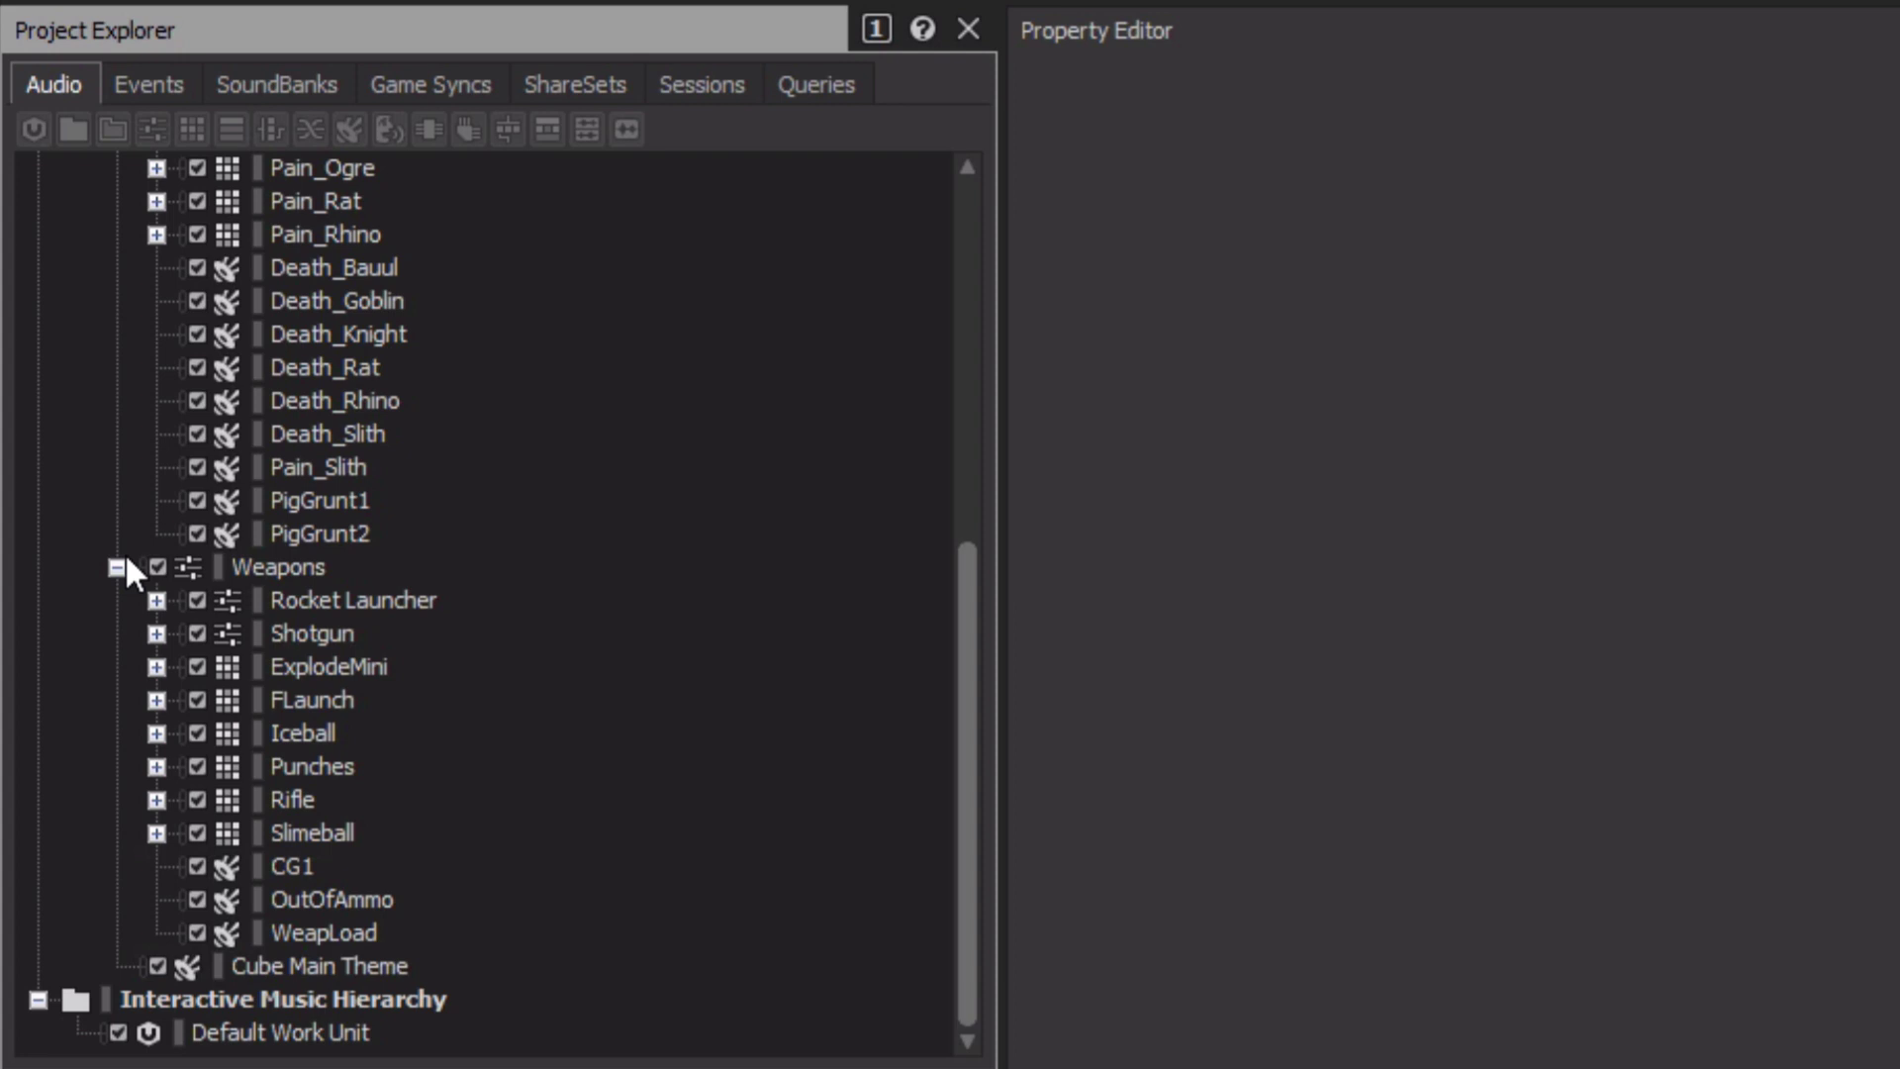
scroll(125, 566, up, 5)
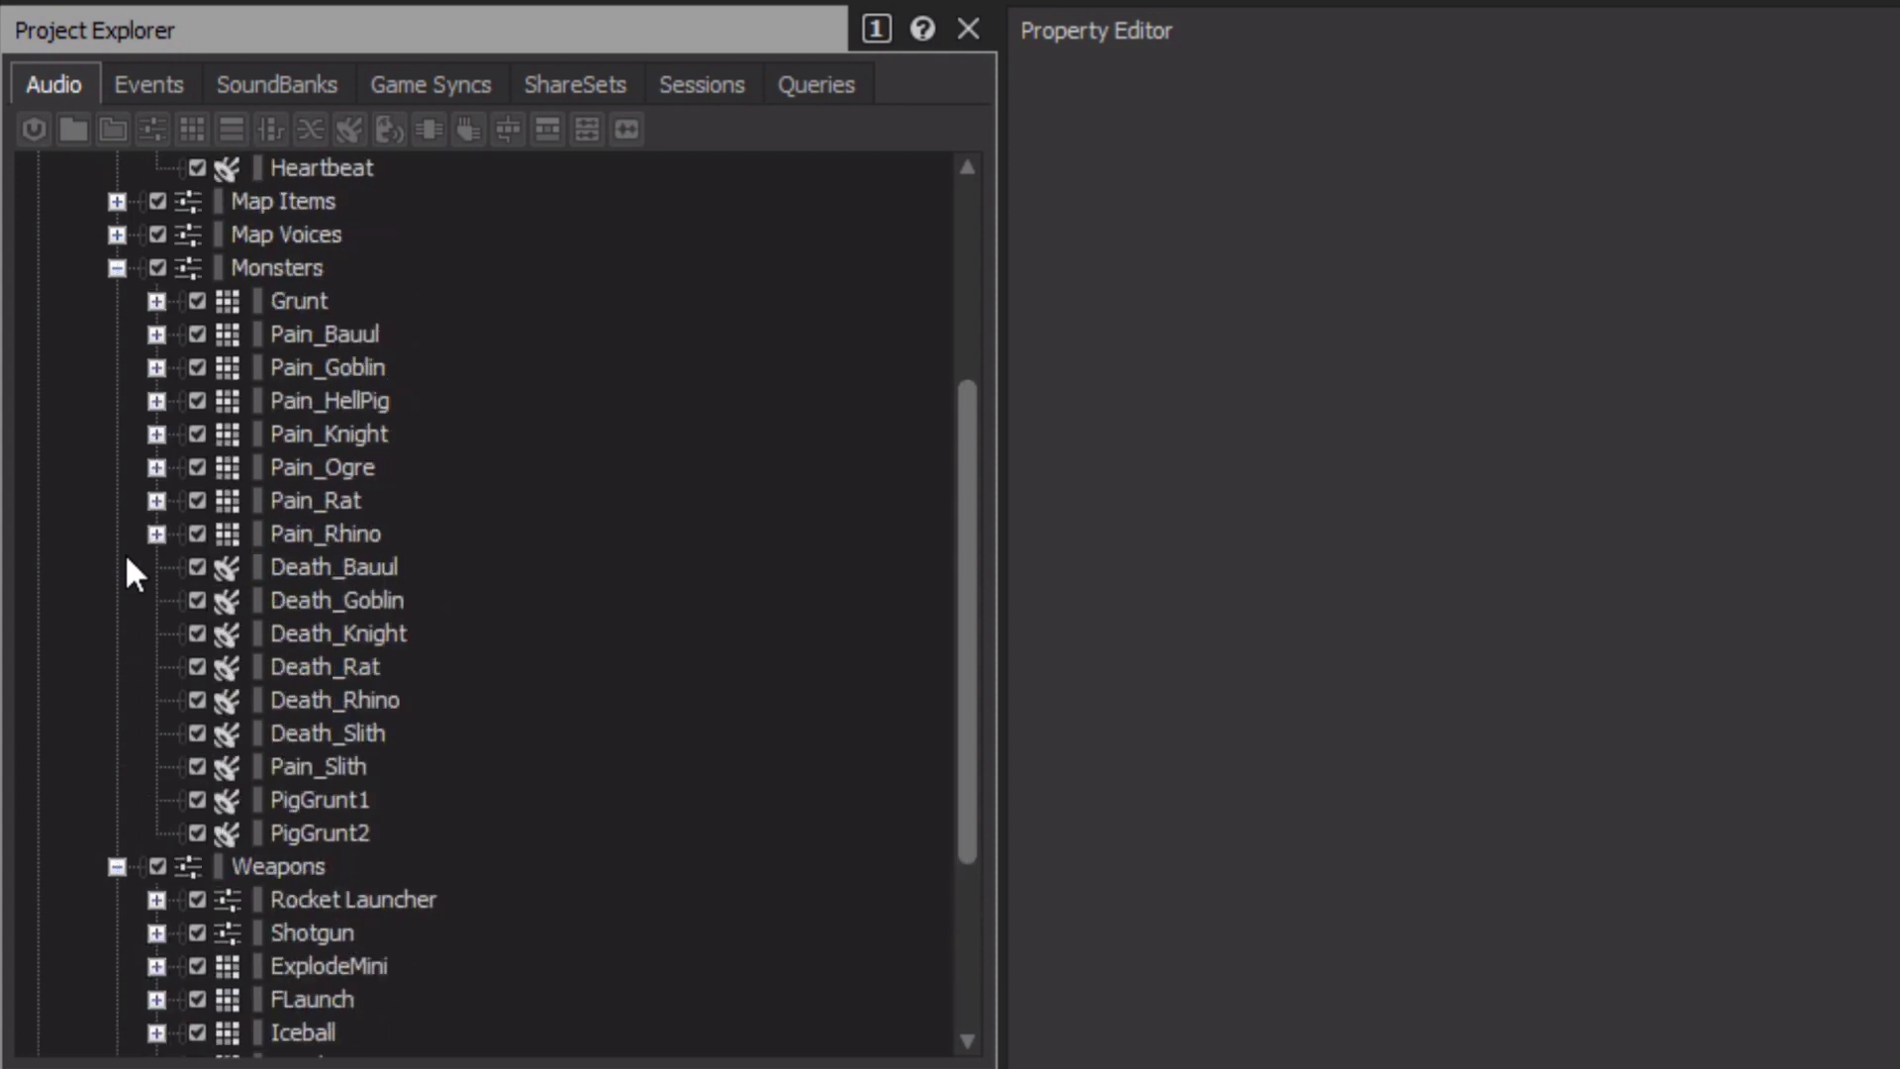
scroll(125, 552, up, 2)
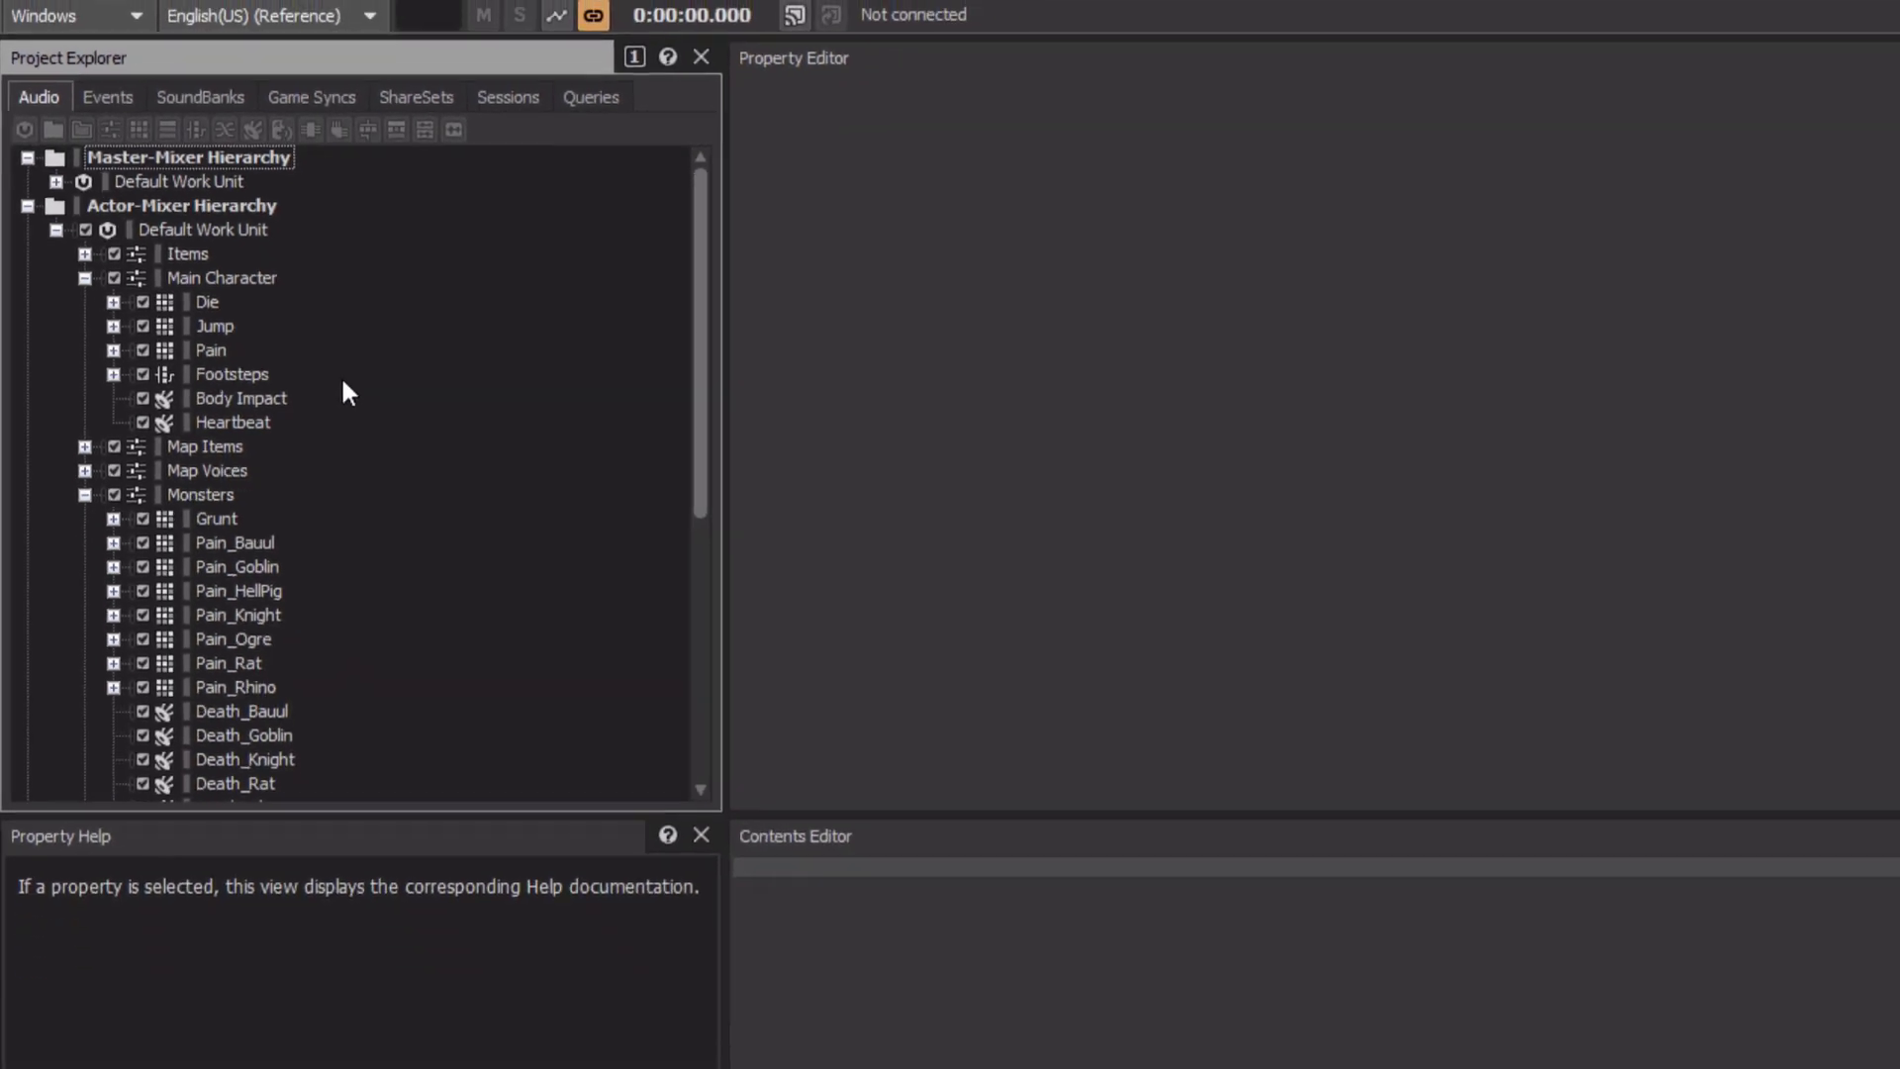
Step: Open the project settings and set the volume threshold for the Windows platform to -50
click(82, 14)
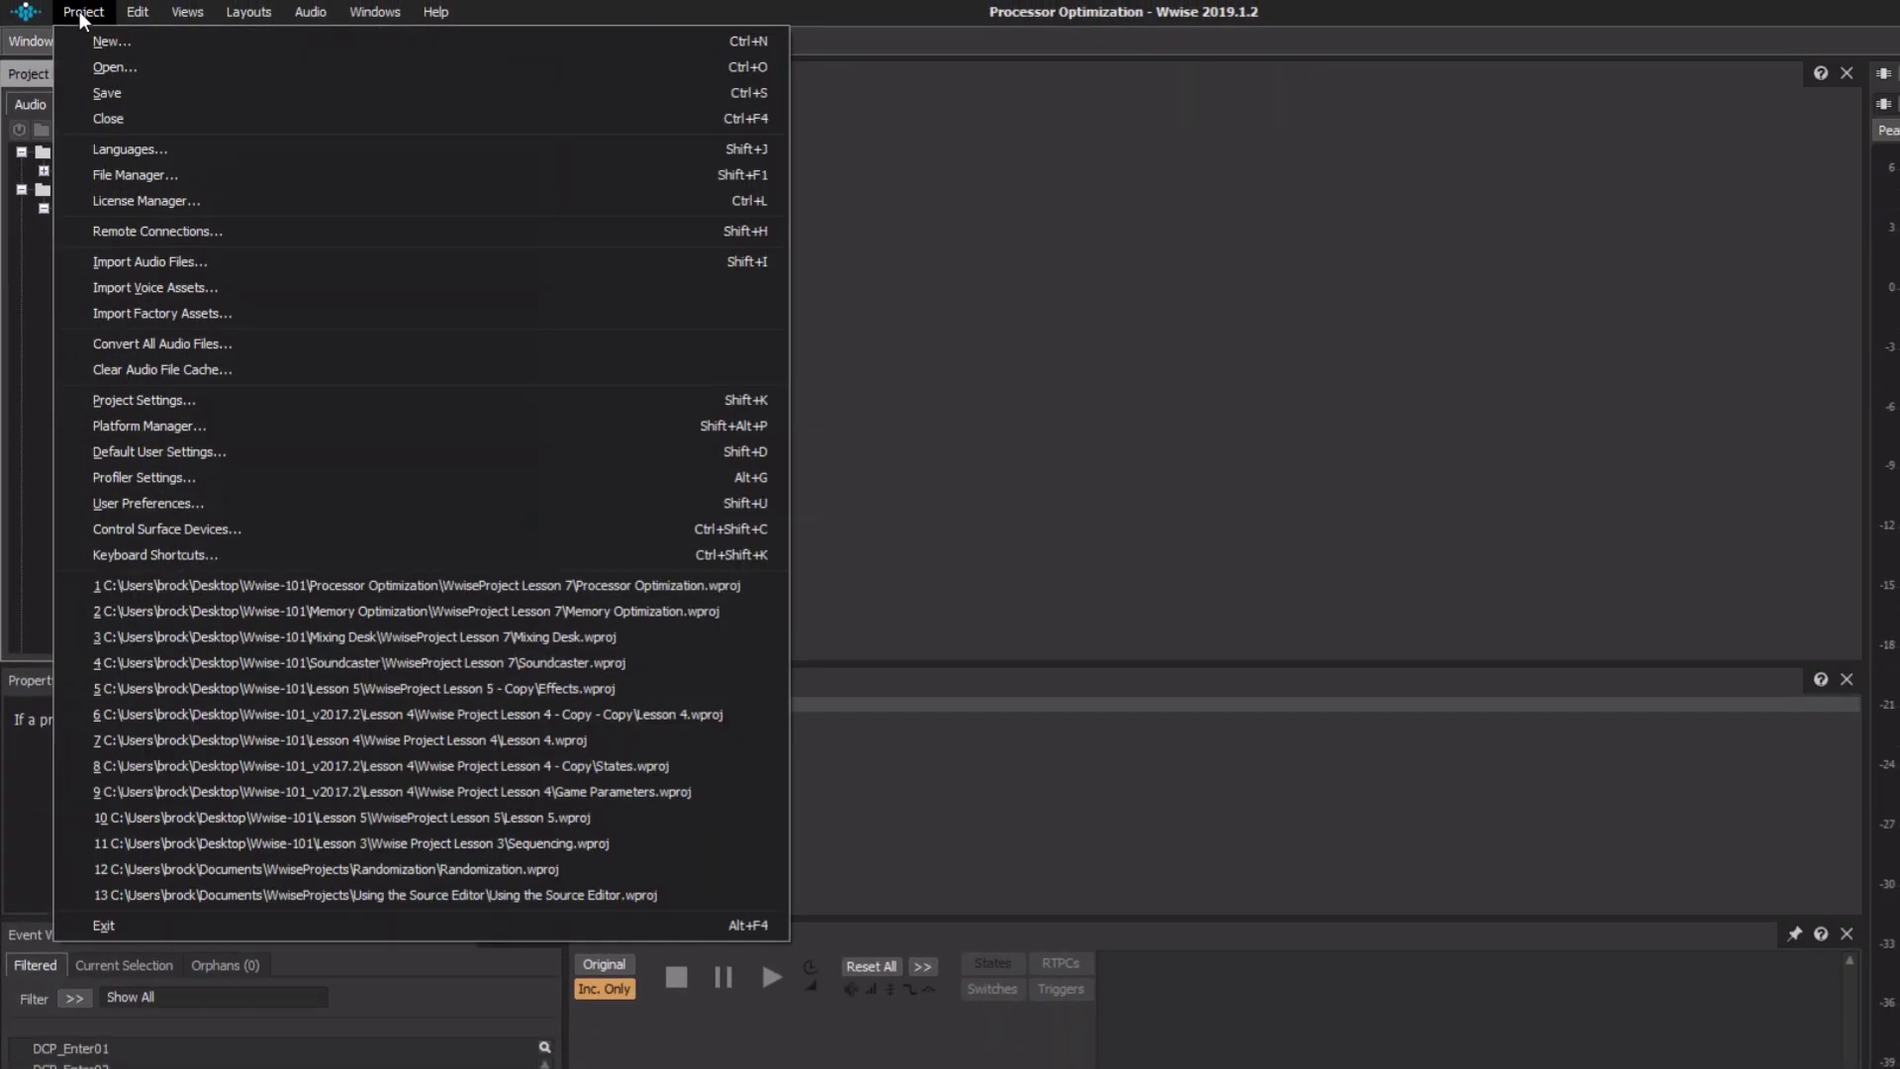
click(184, 404)
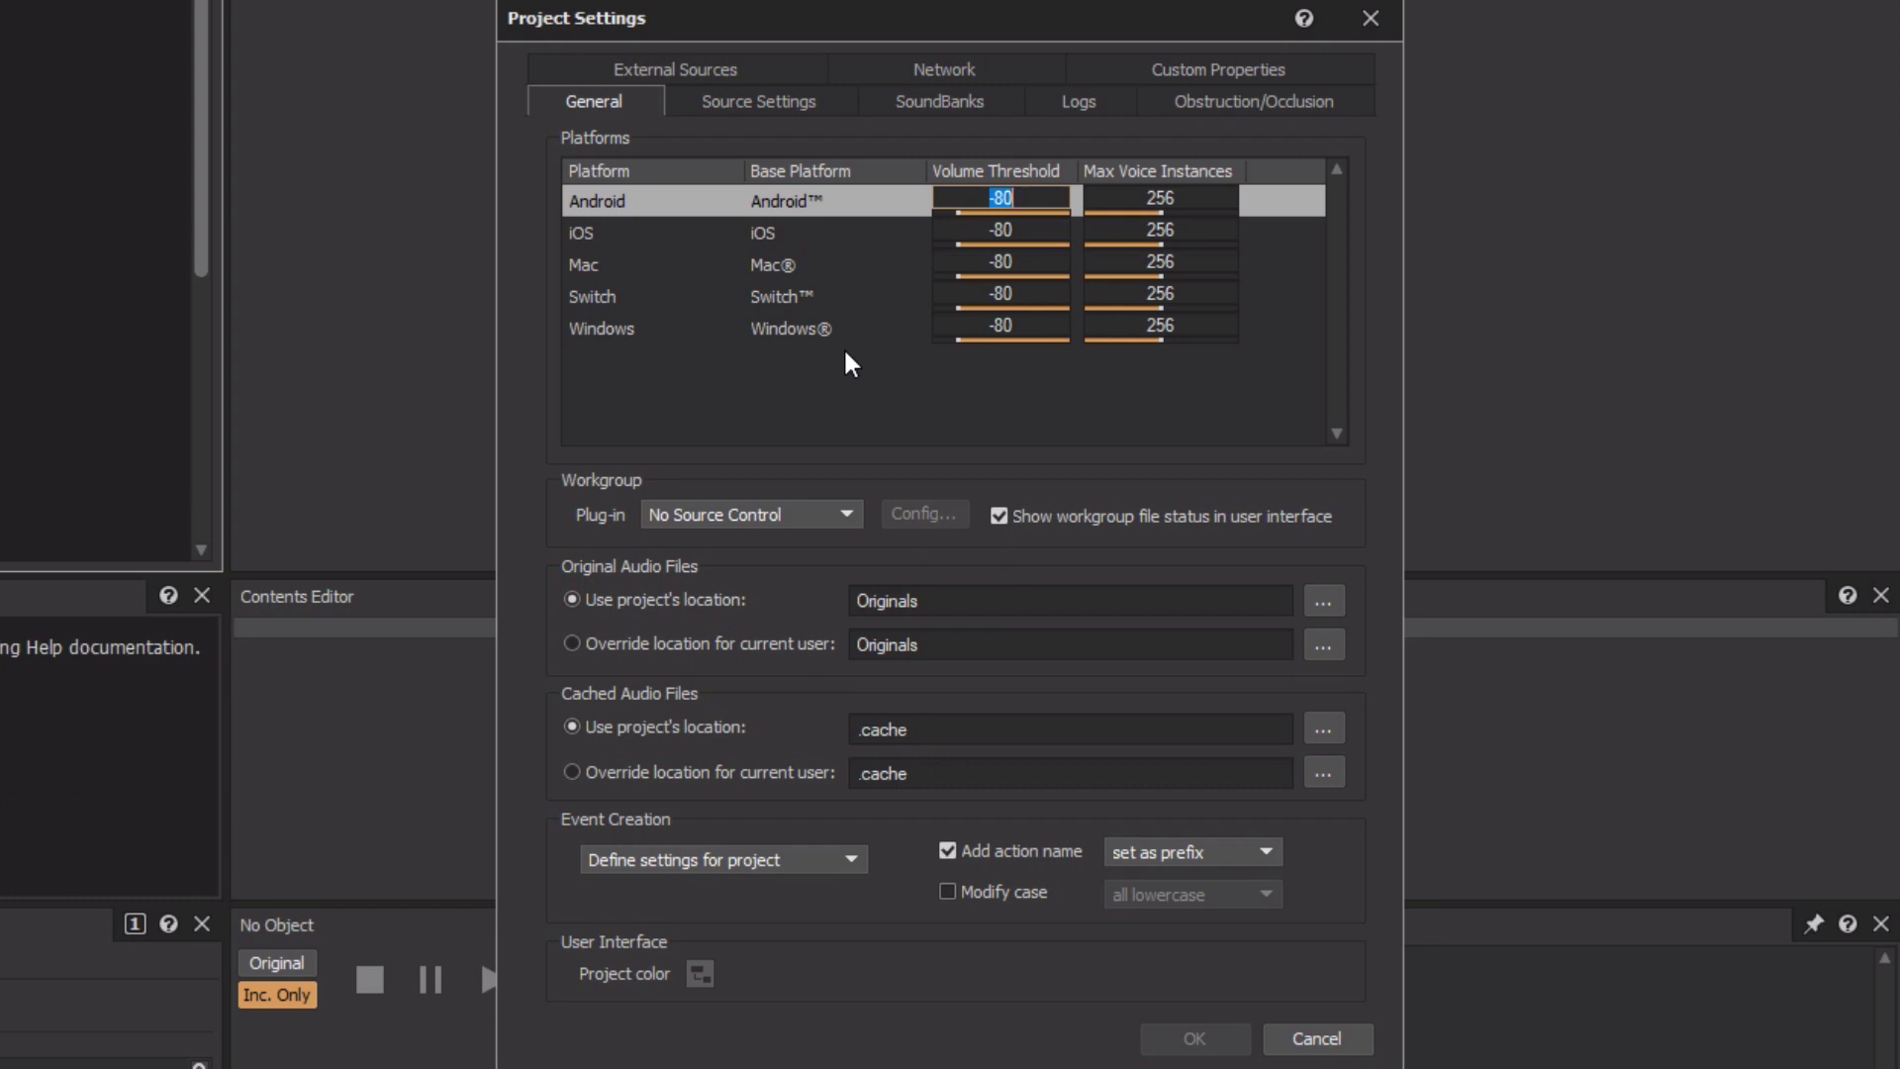
click(950, 354)
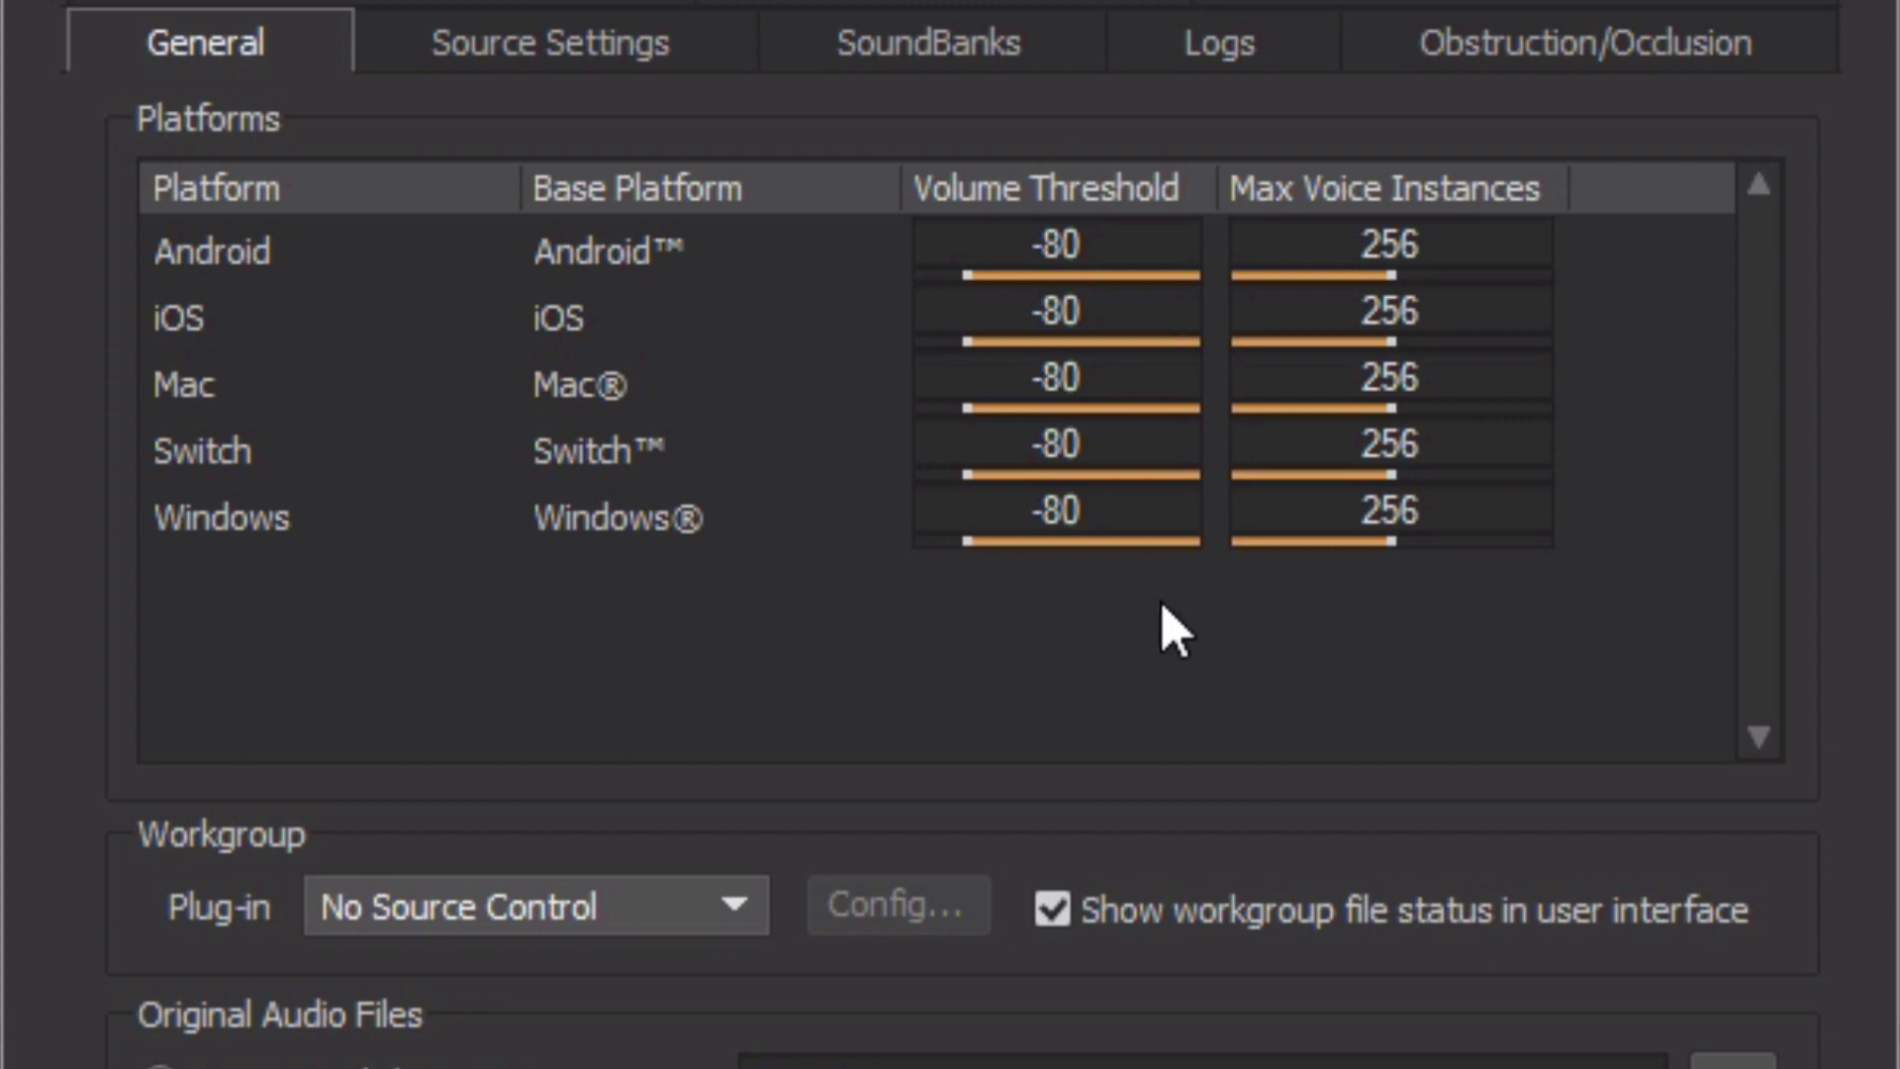
click(1112, 512)
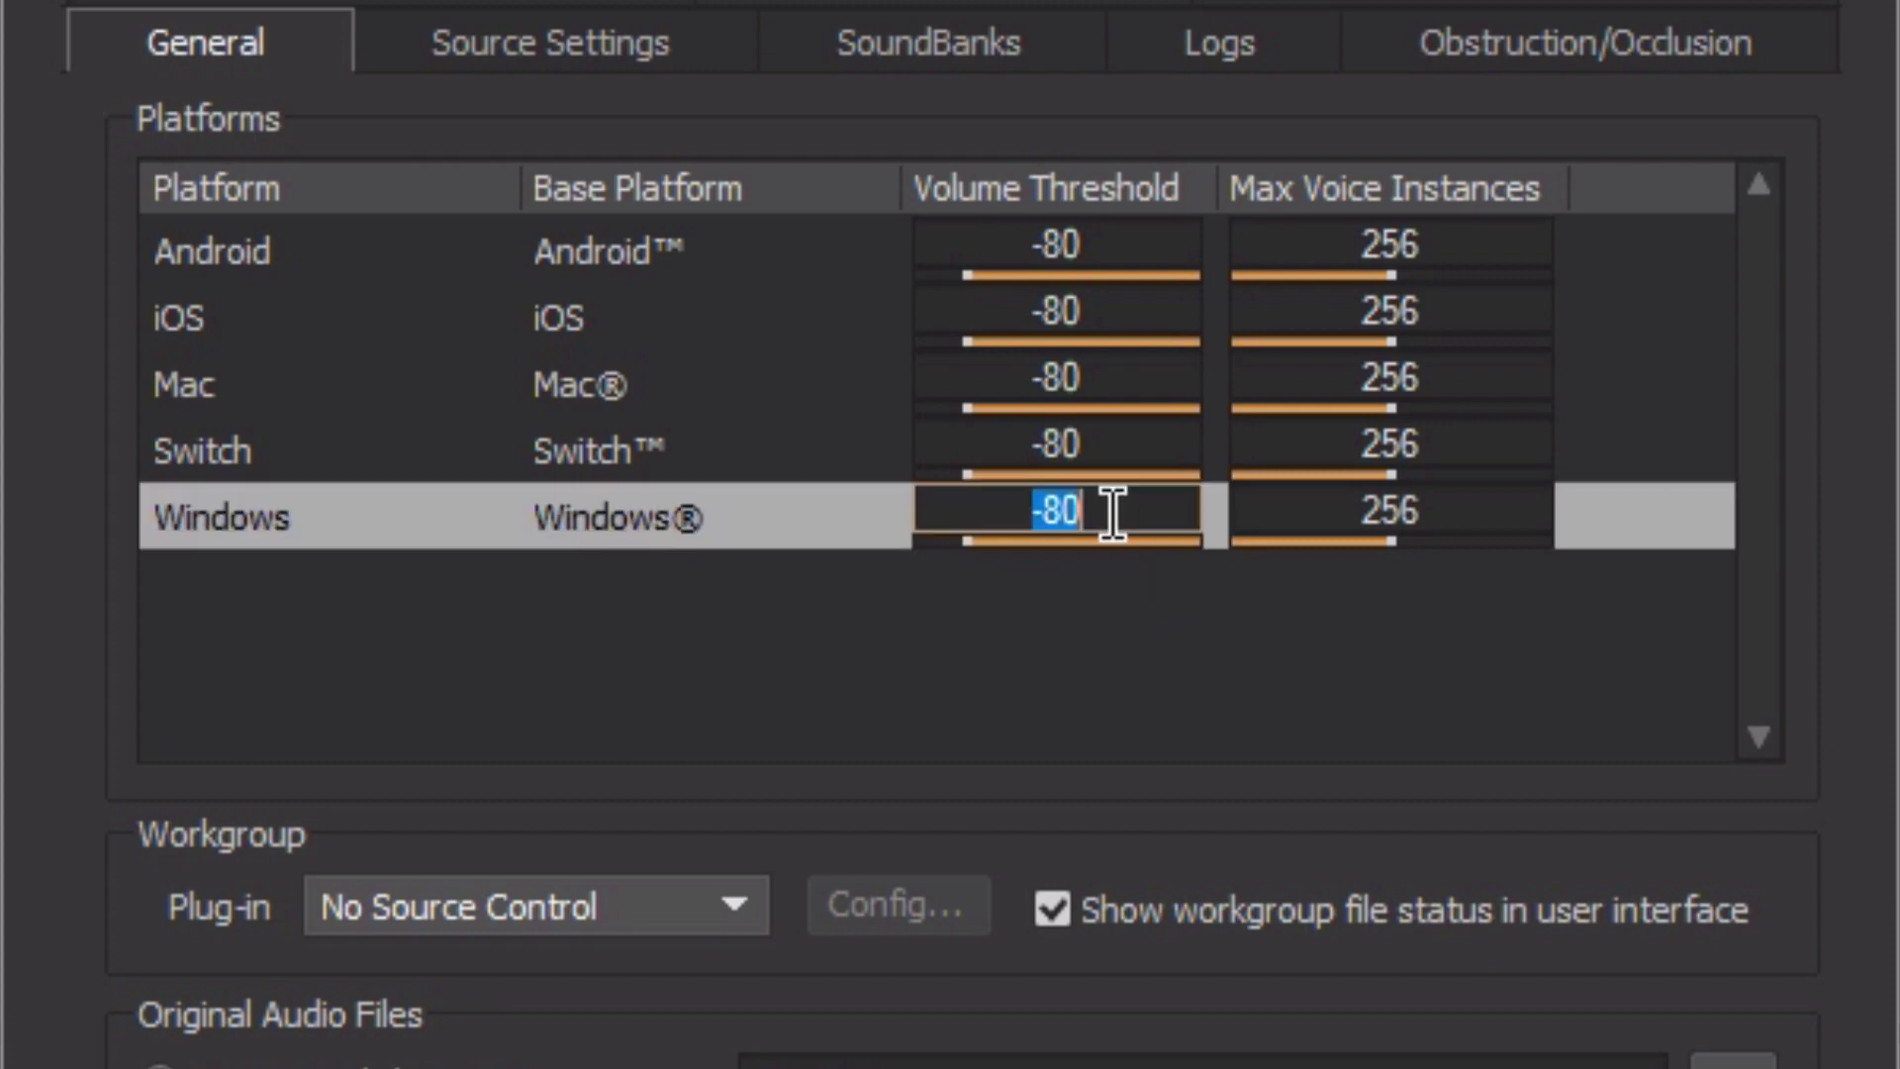
text(-)
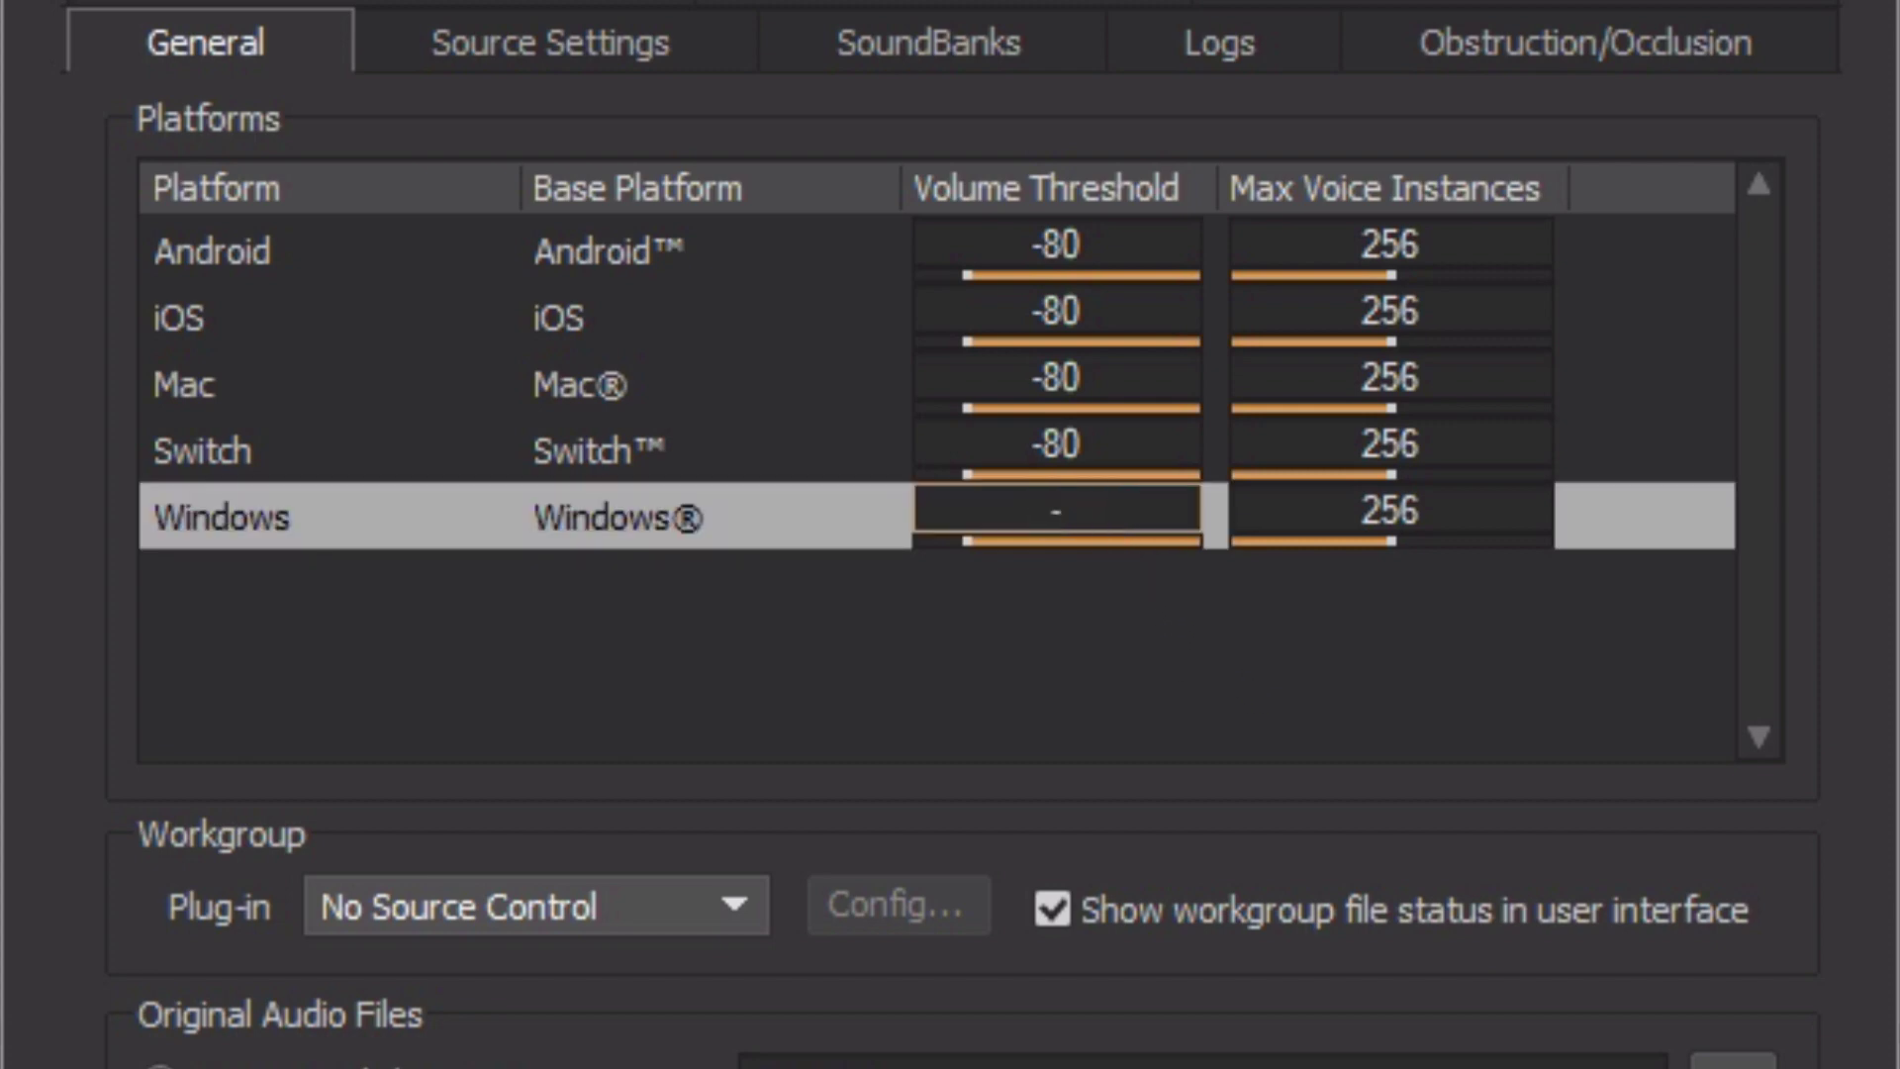
text(50)
key(Return)
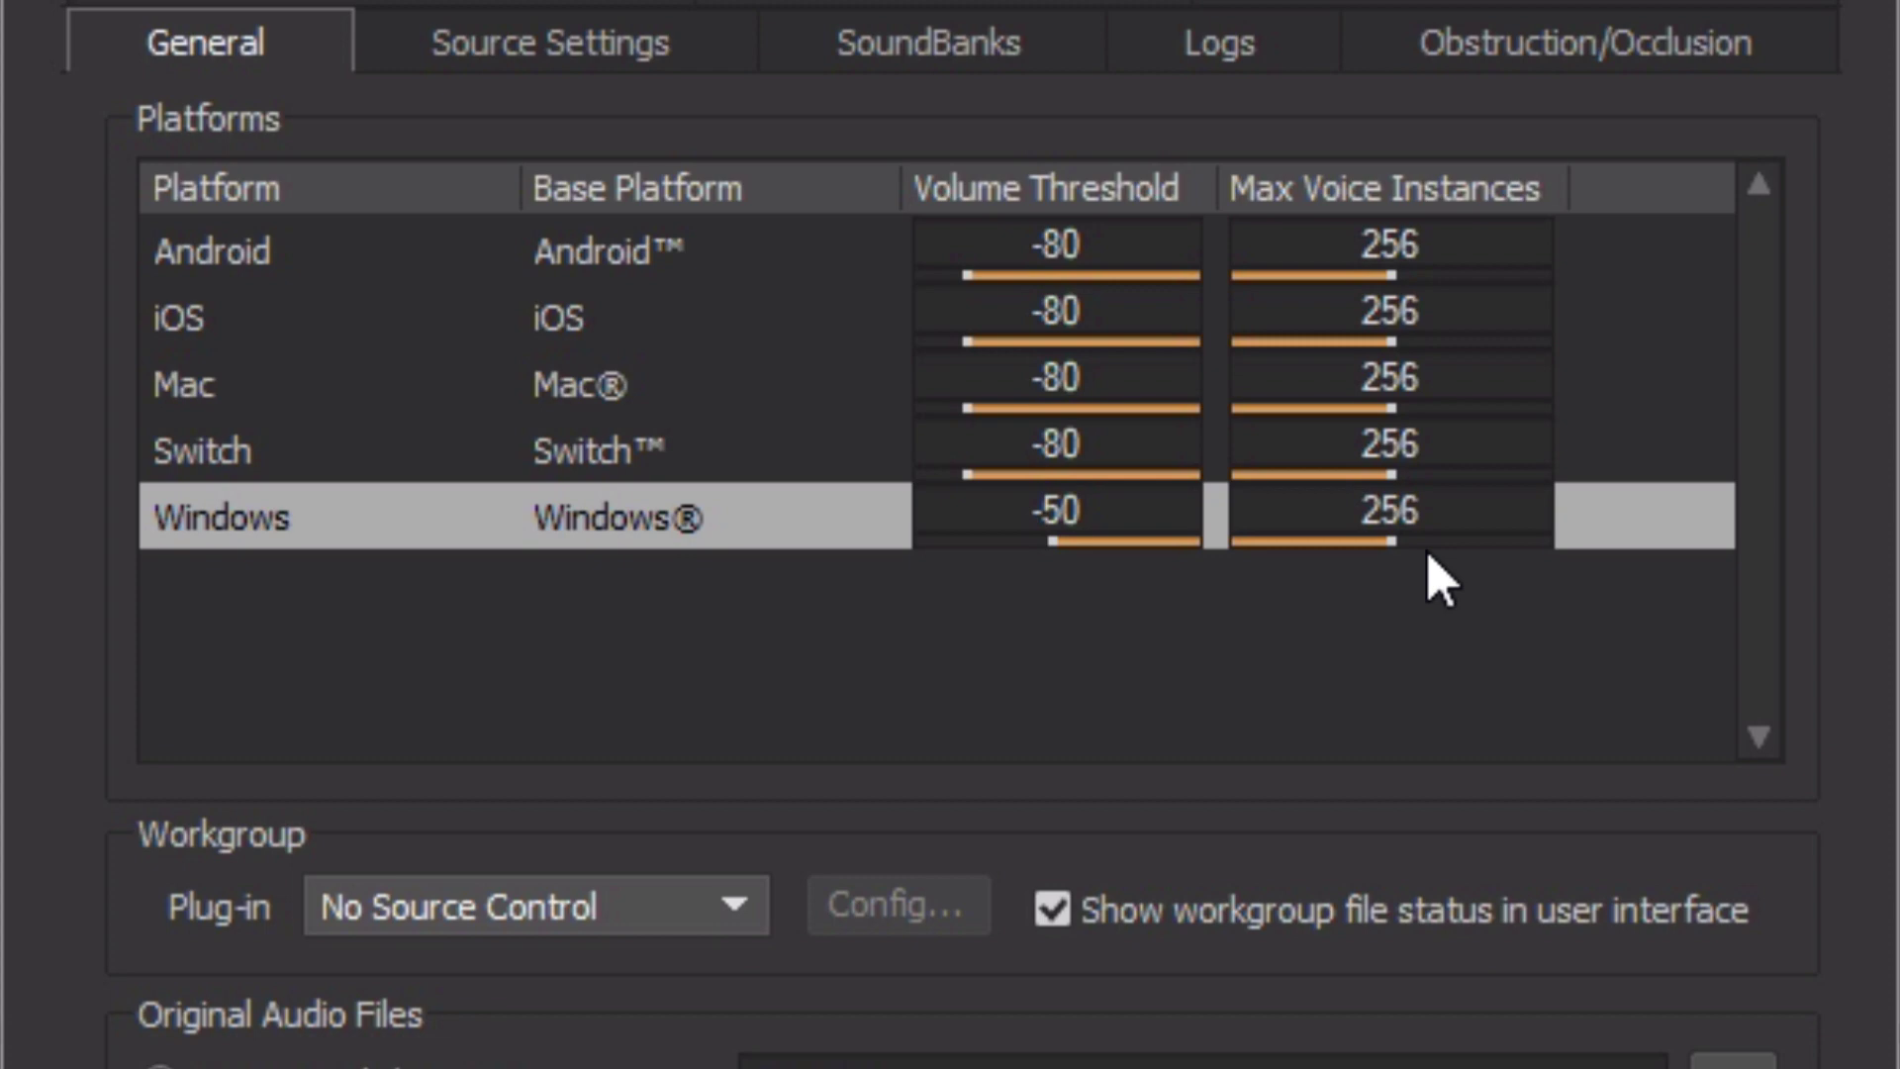
Step: Set the Windows platform's maximum voice instances to 40 and apply the project settings
double_click(1378, 521)
text(40)
key(Return)
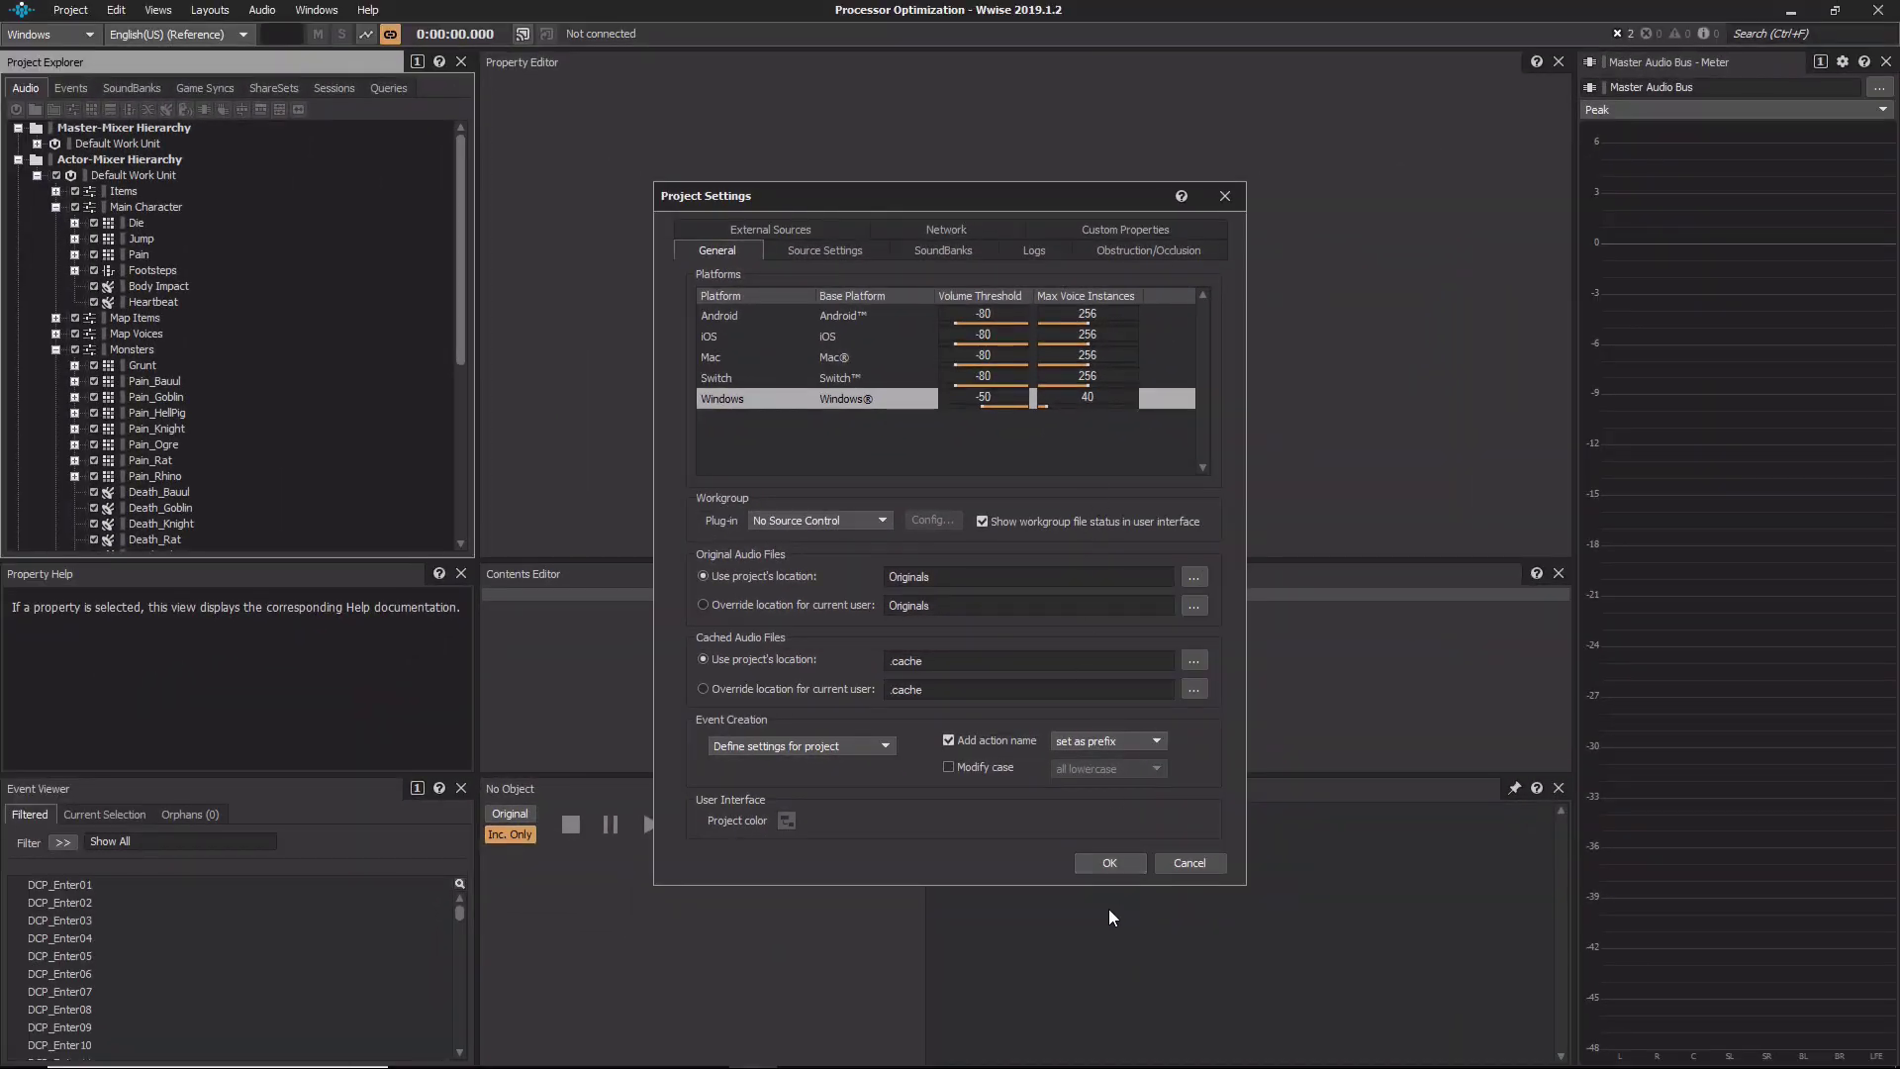
click(1110, 863)
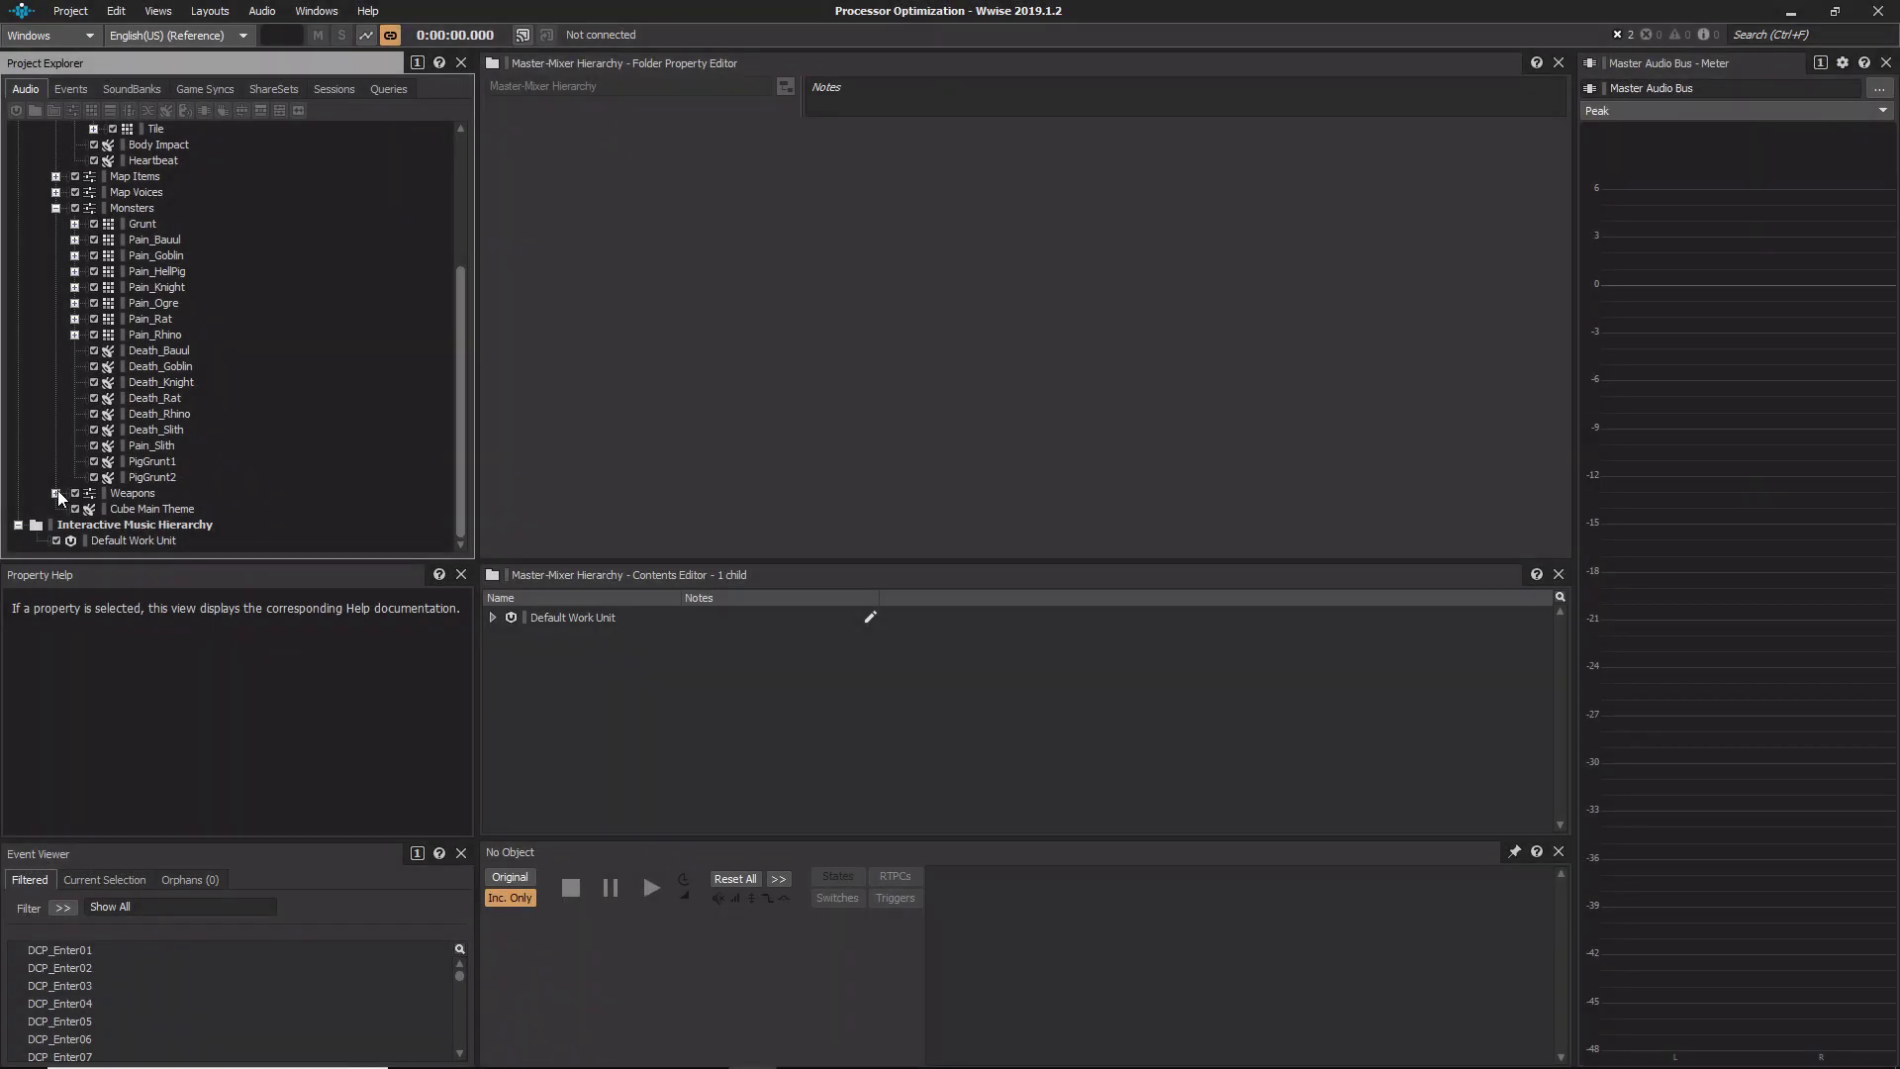
Step: Expand the Weapons actor-mixer and audition its CG1 sound several times
click(56, 493)
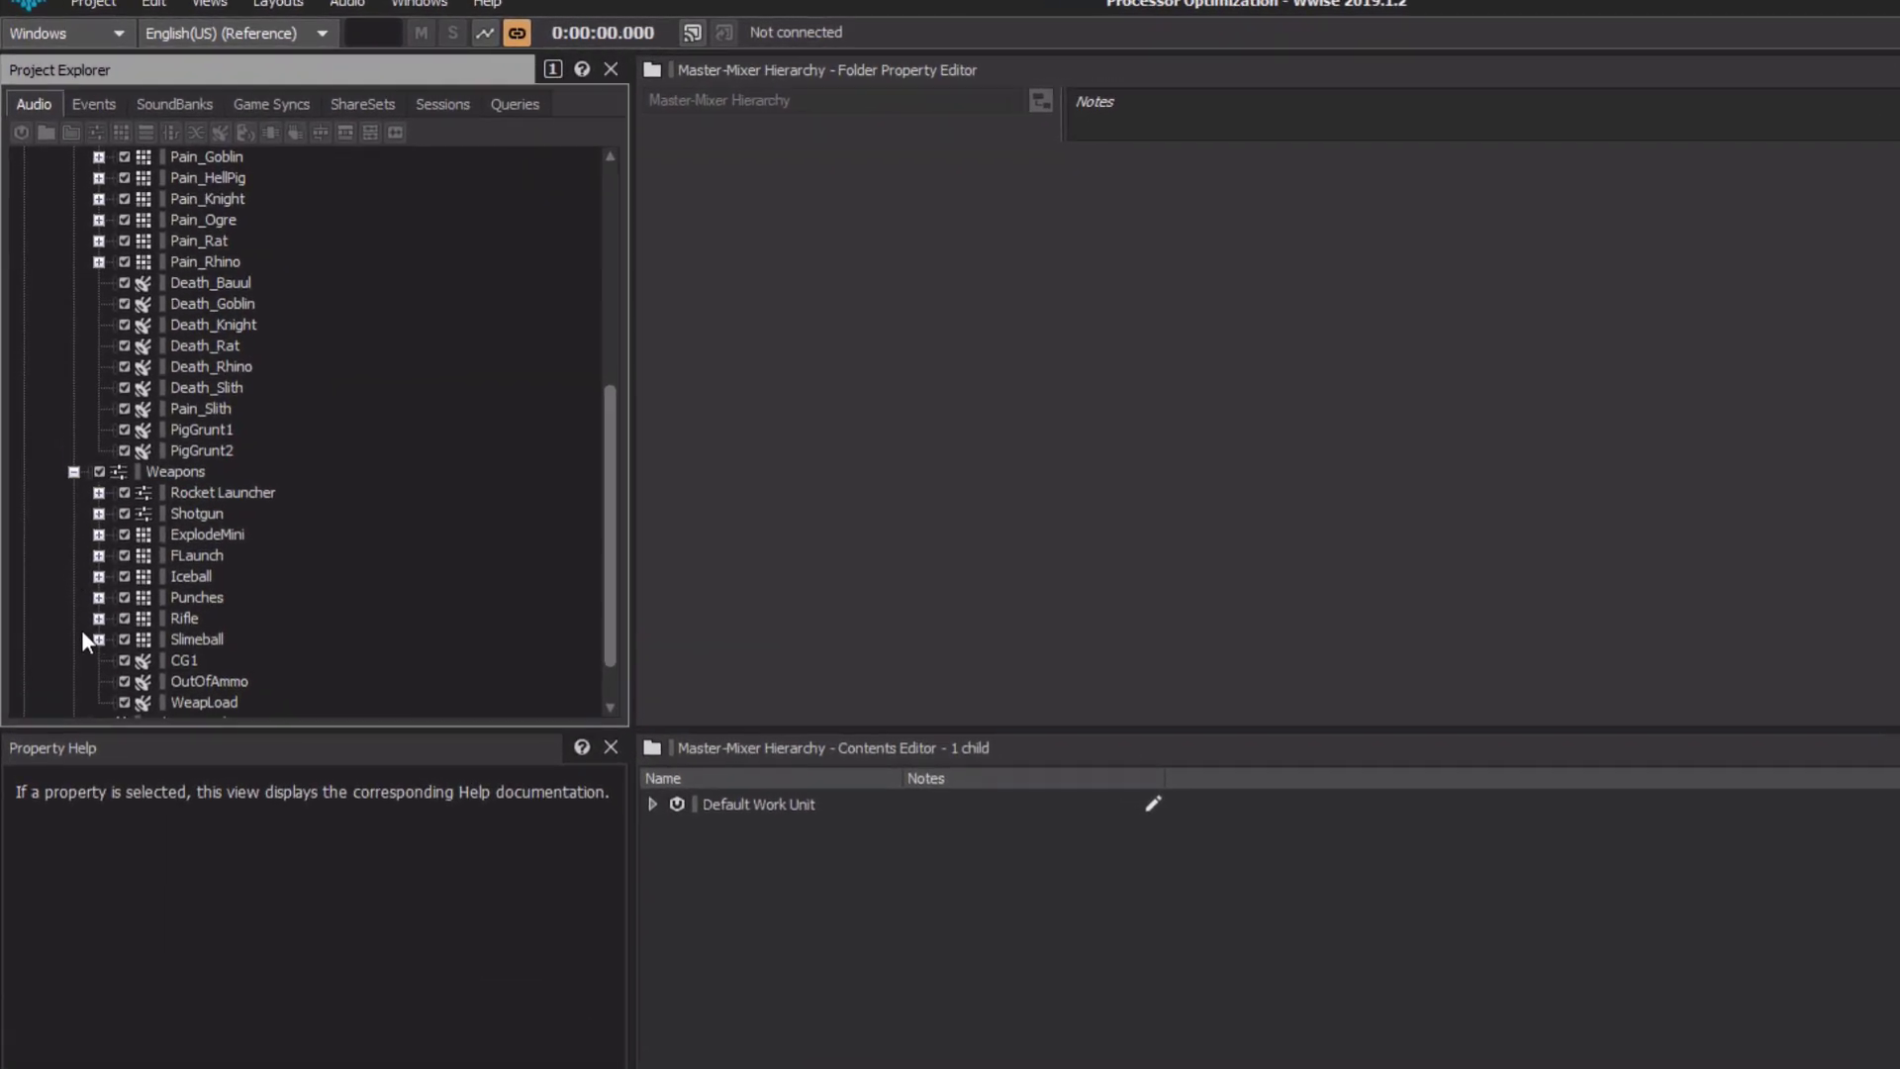
click(185, 656)
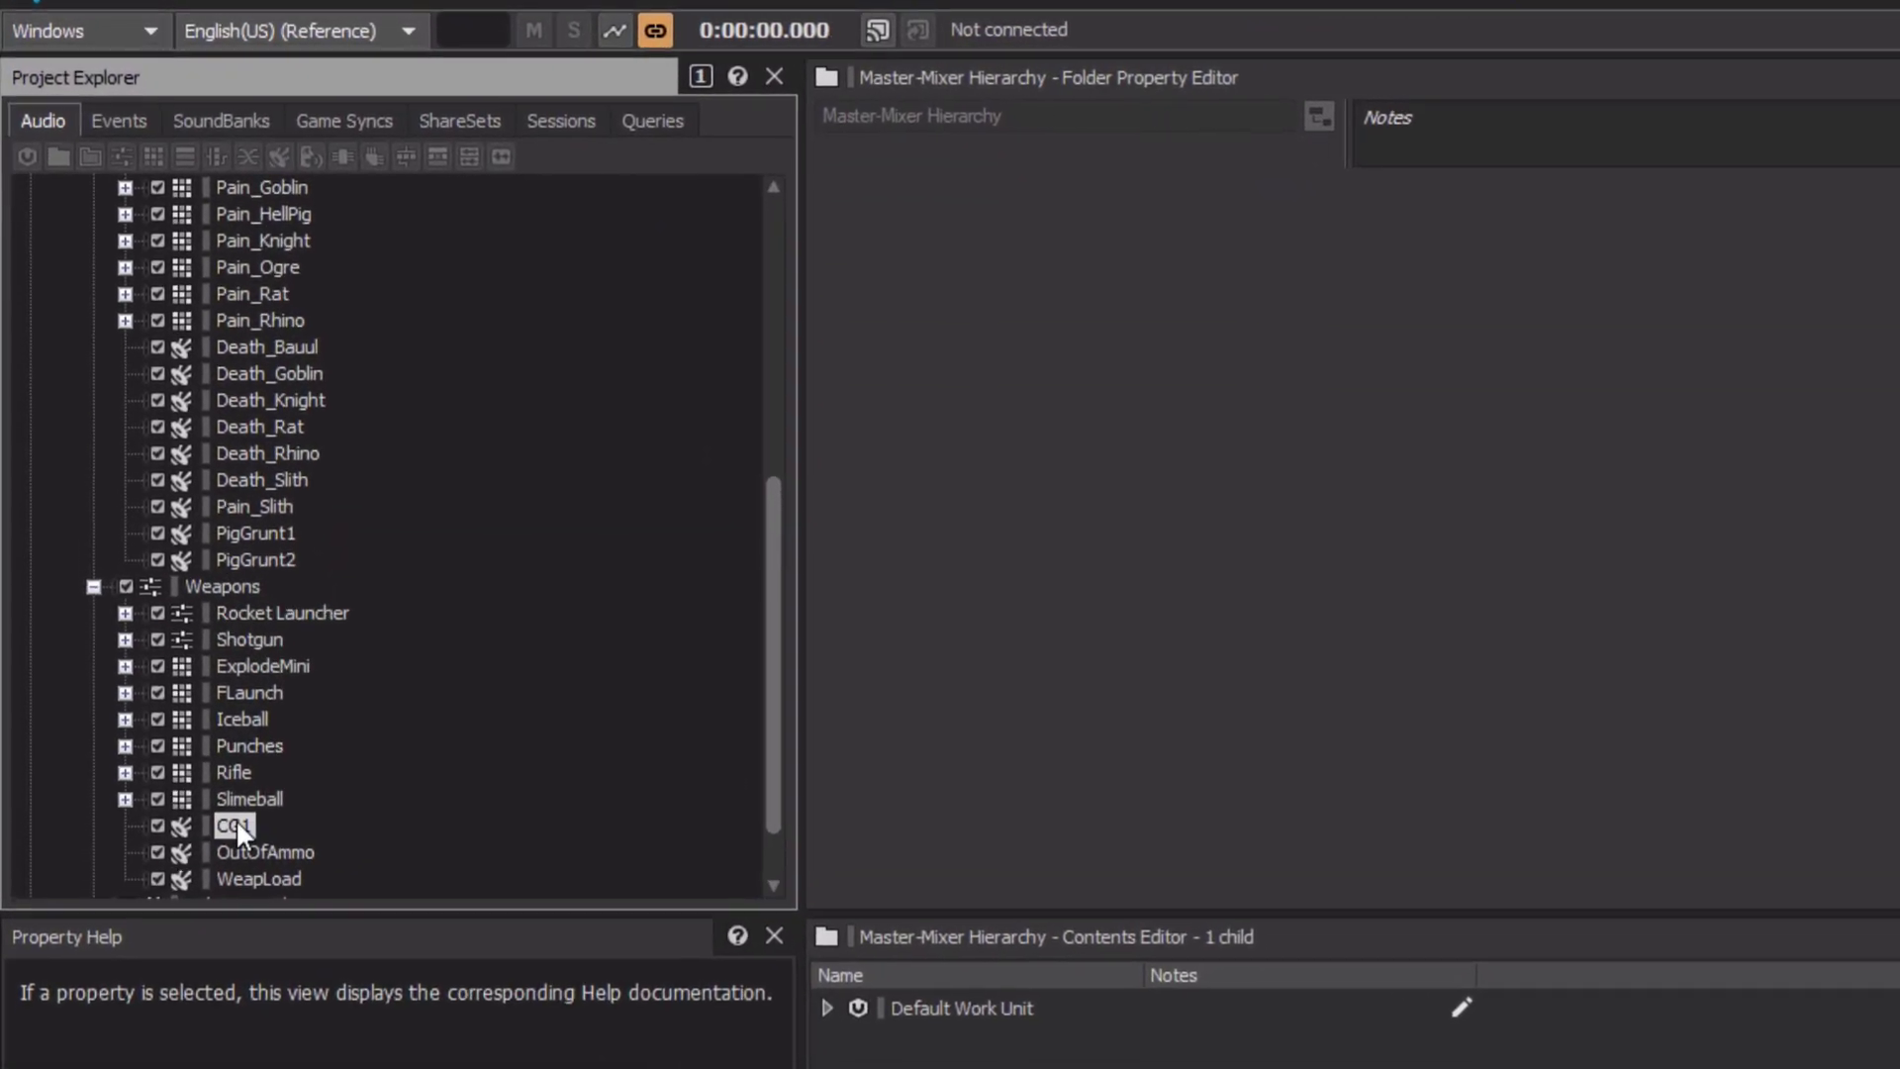
click(236, 825)
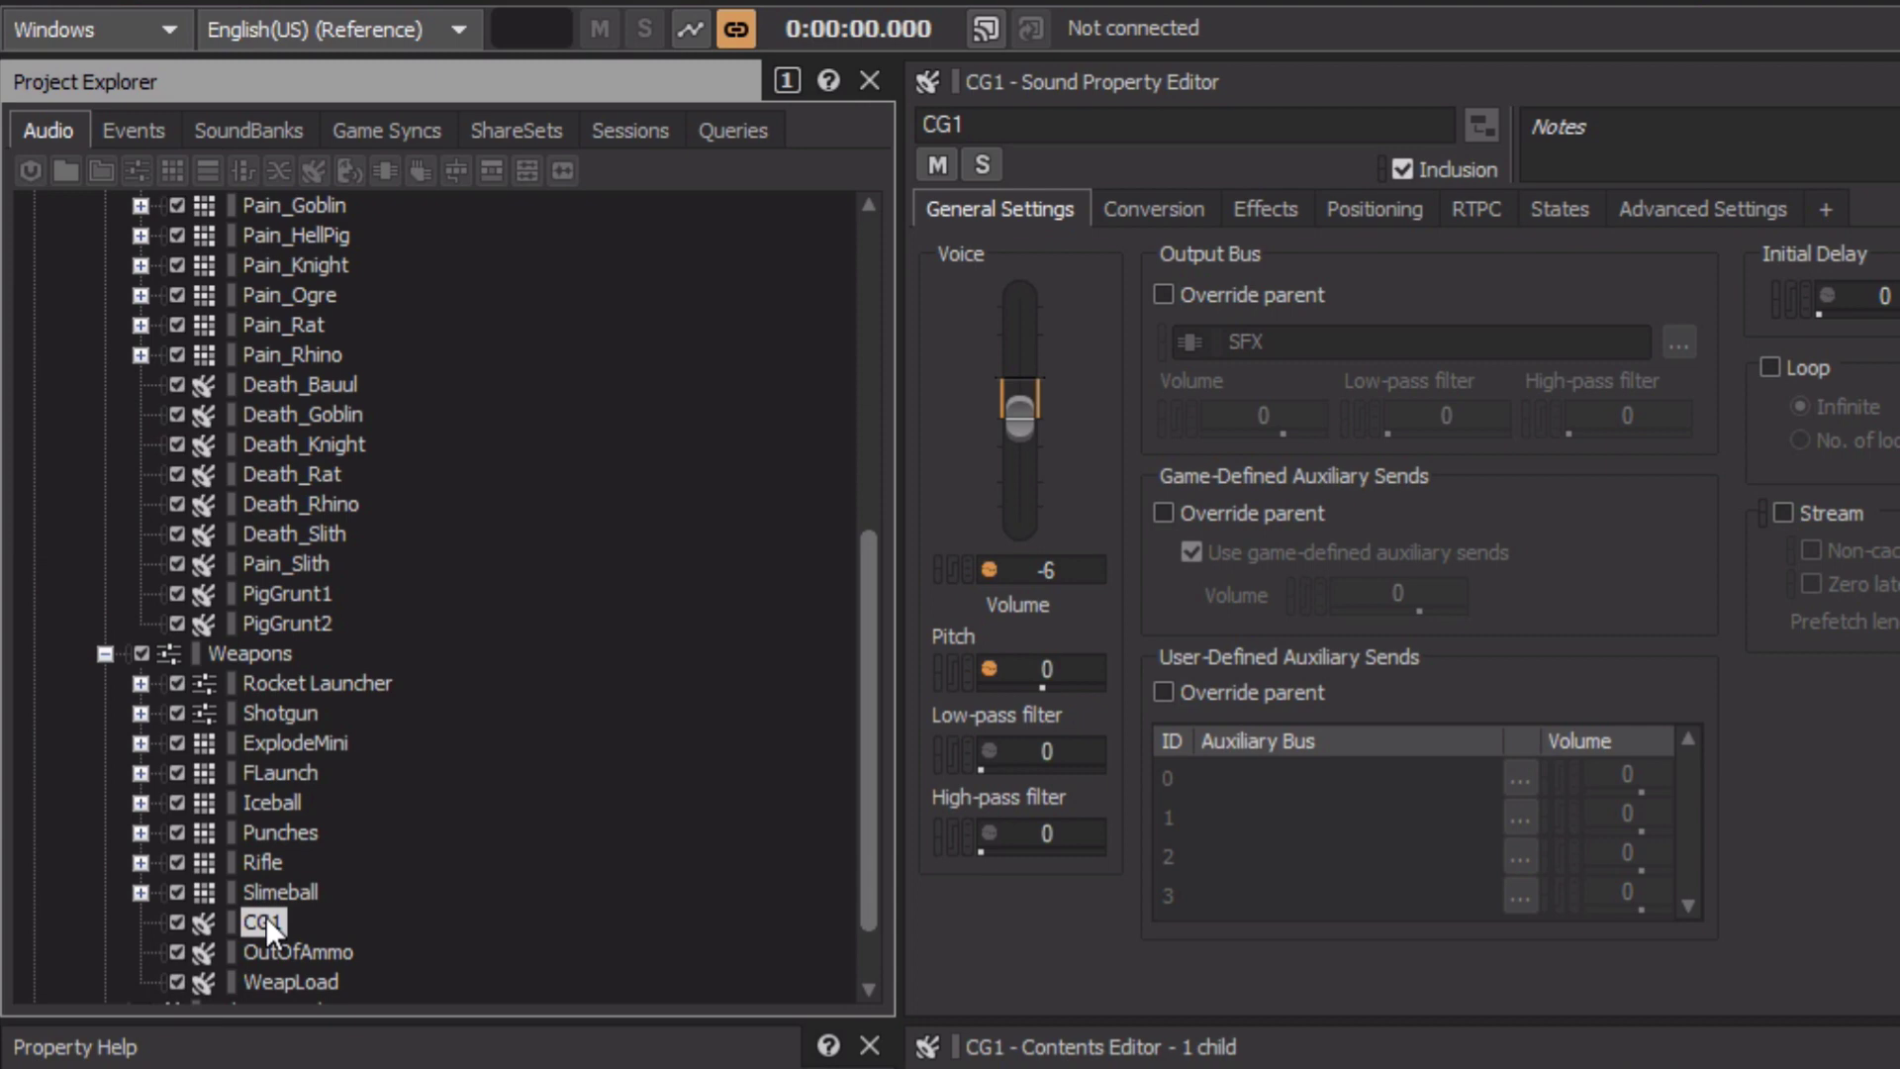
key(space)
key(space)
key(space)
Step: Limit the Weapons actor-mixer's playback to 25 sound instances, applied globally
click(249, 655)
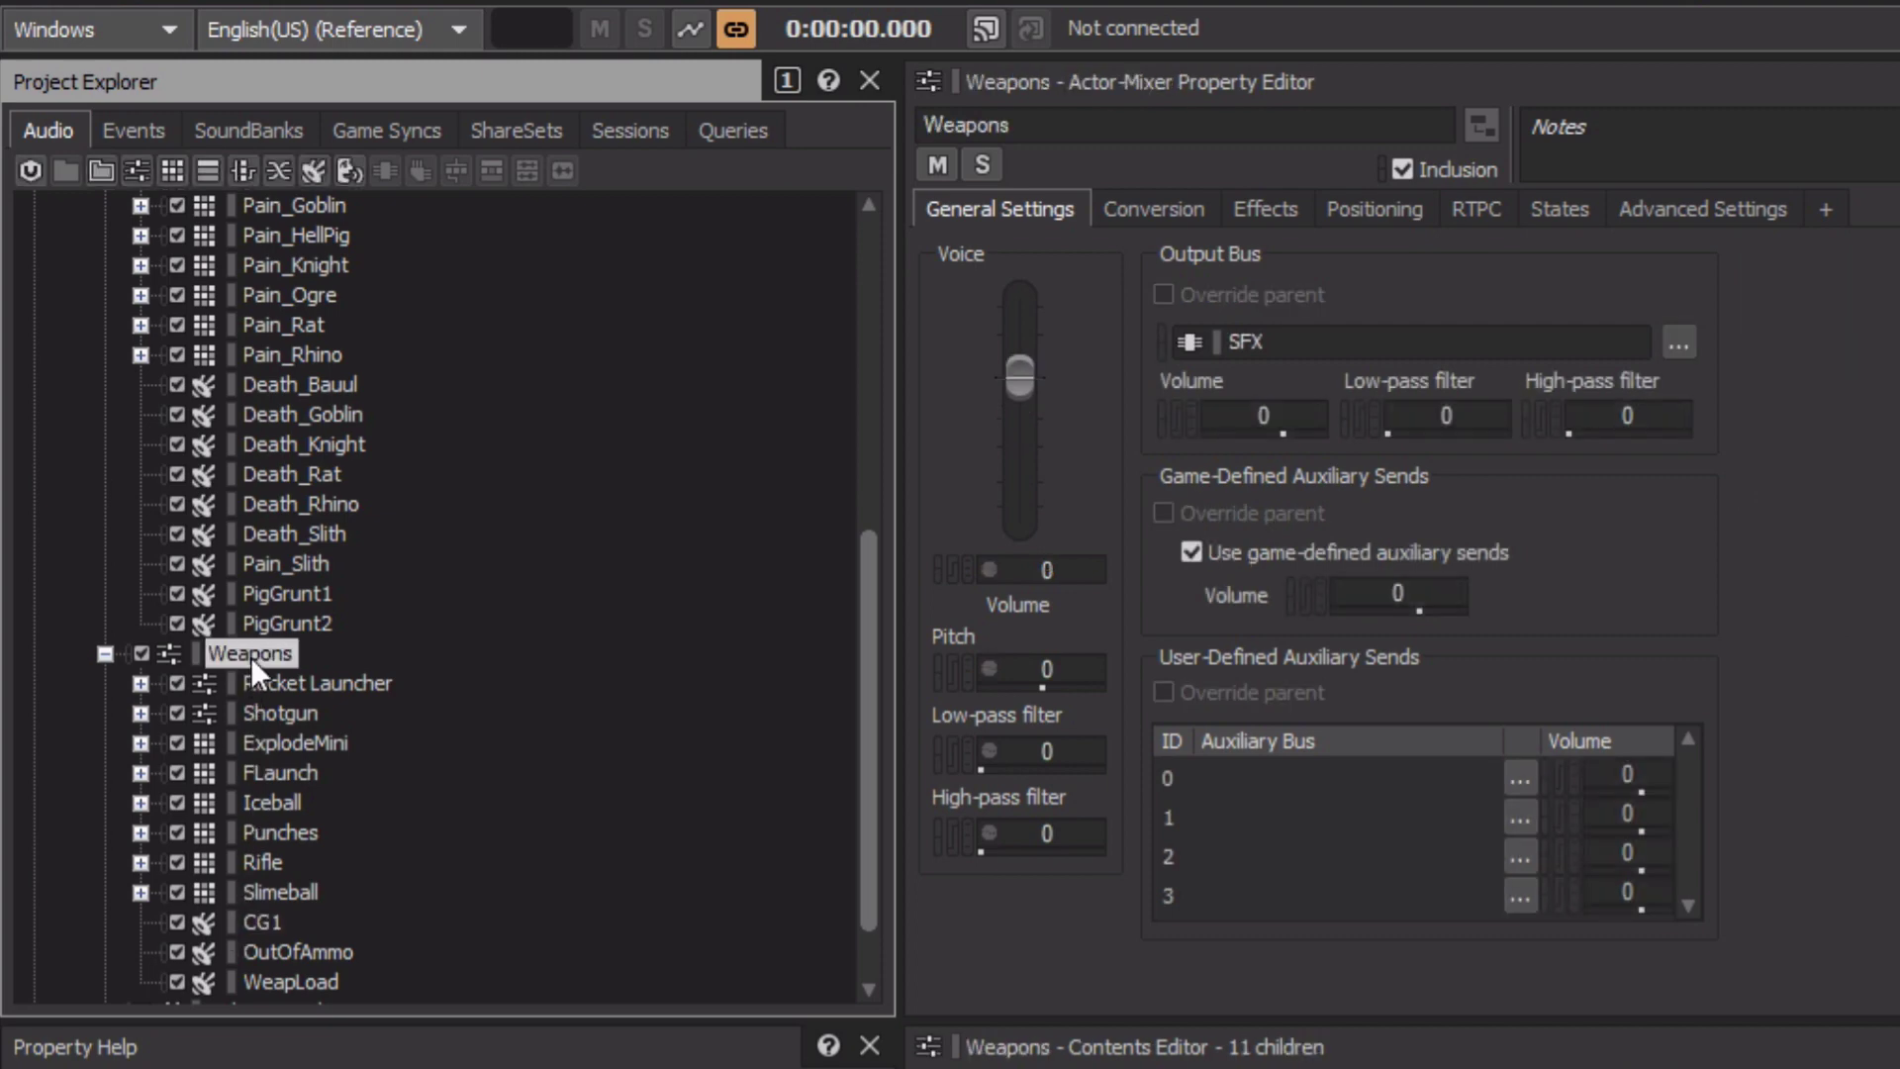
click(1690, 218)
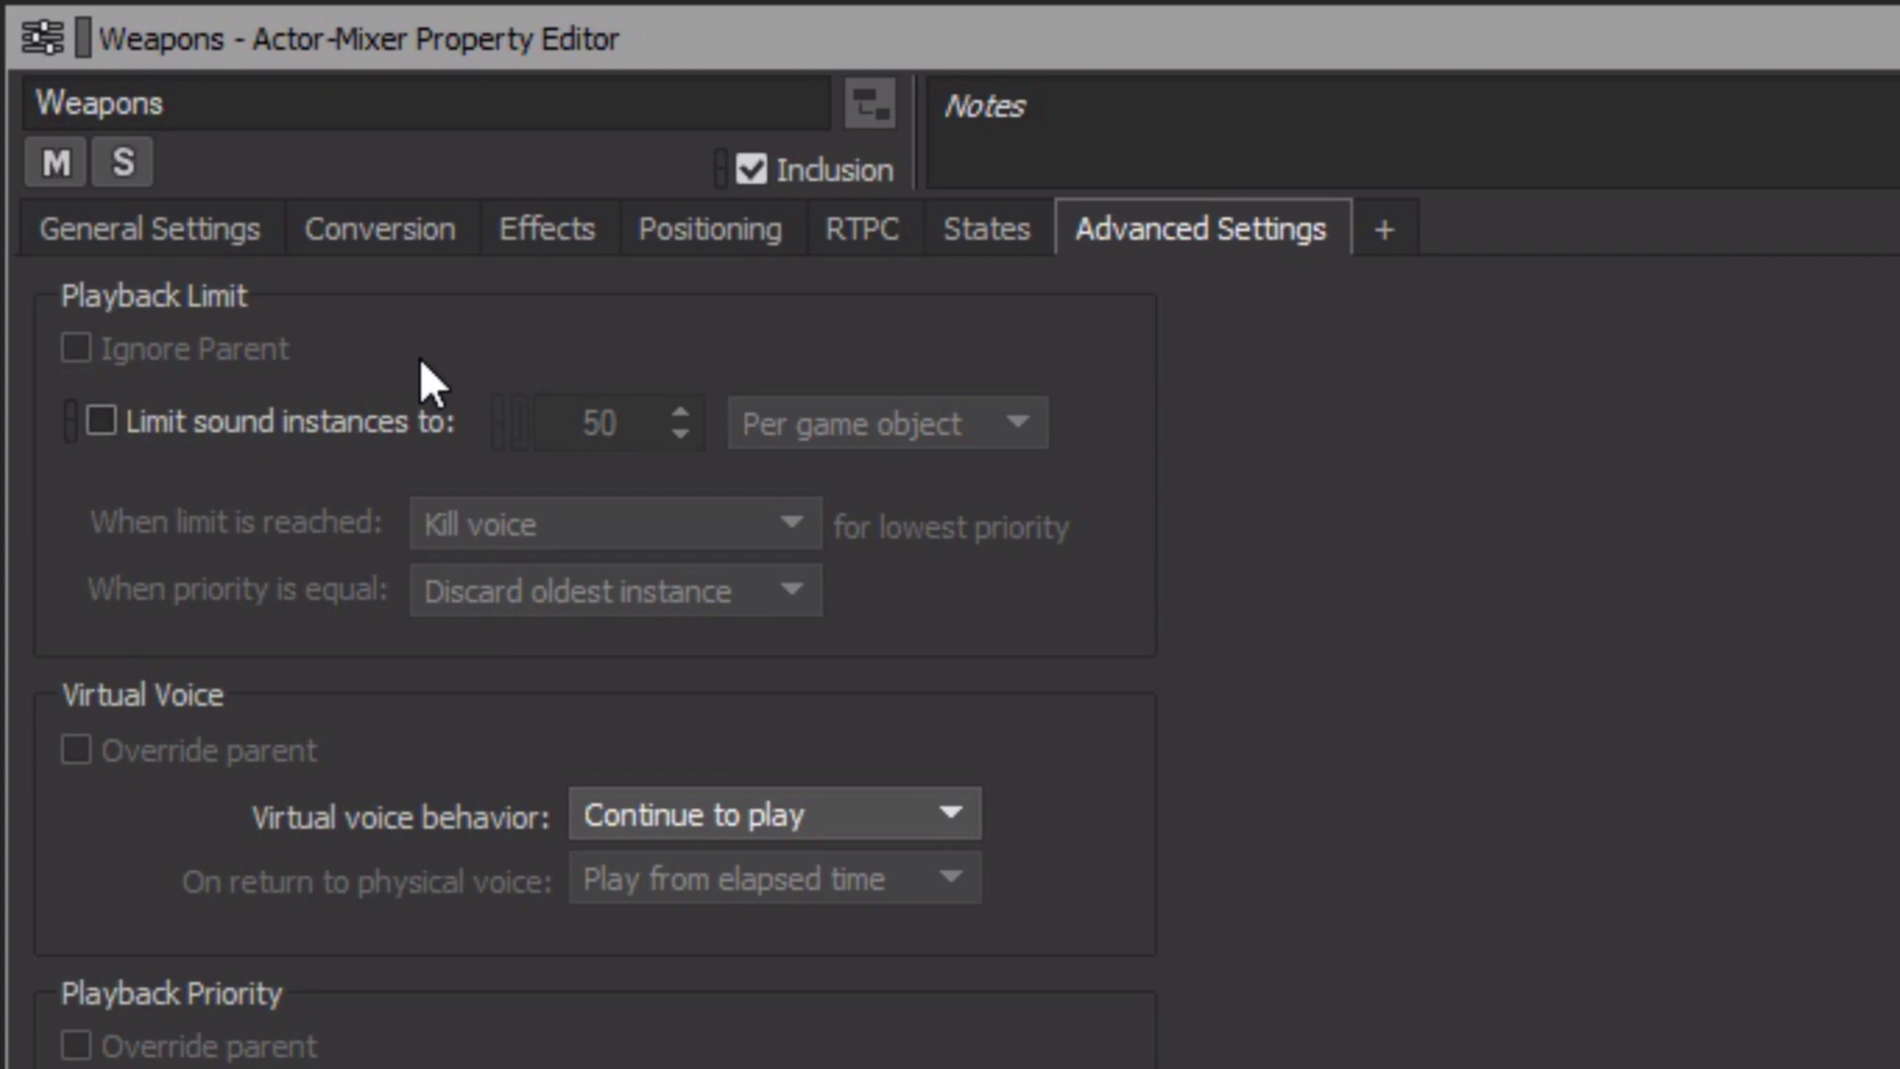
click(101, 422)
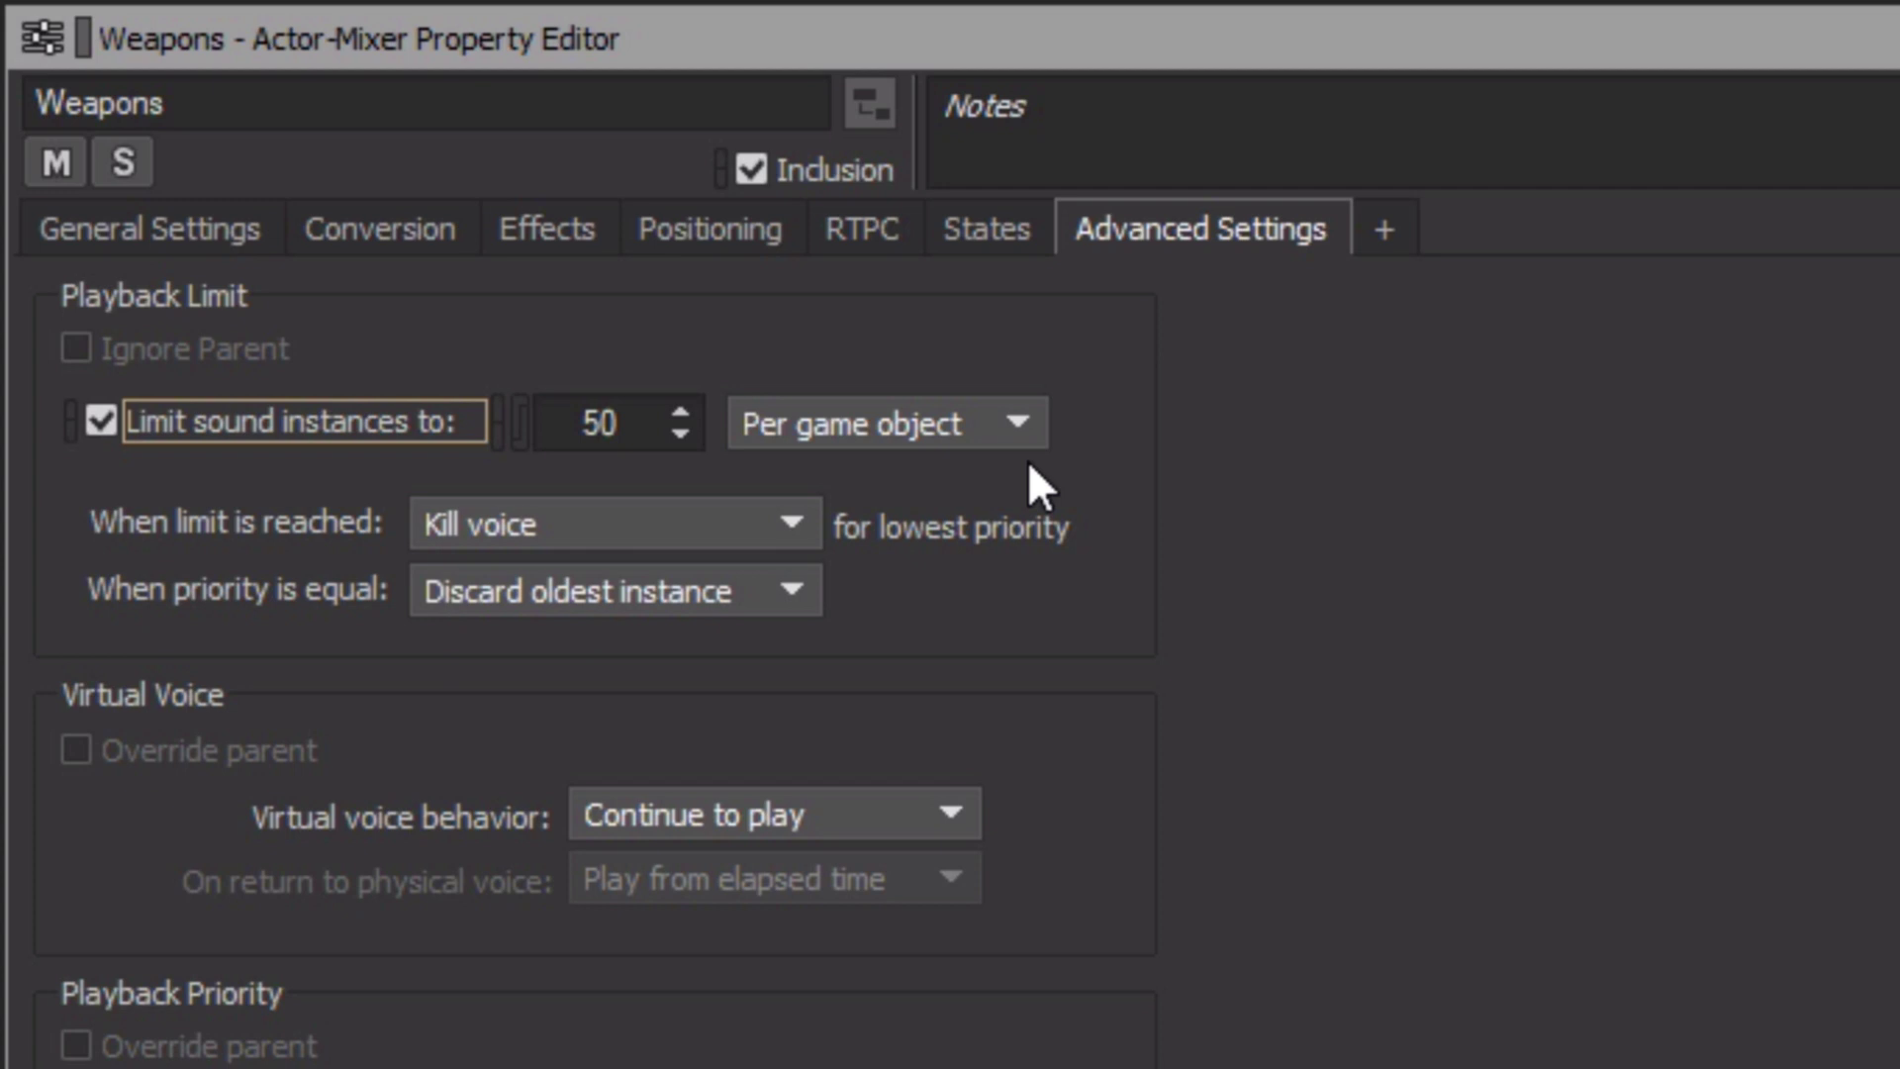
click(953, 432)
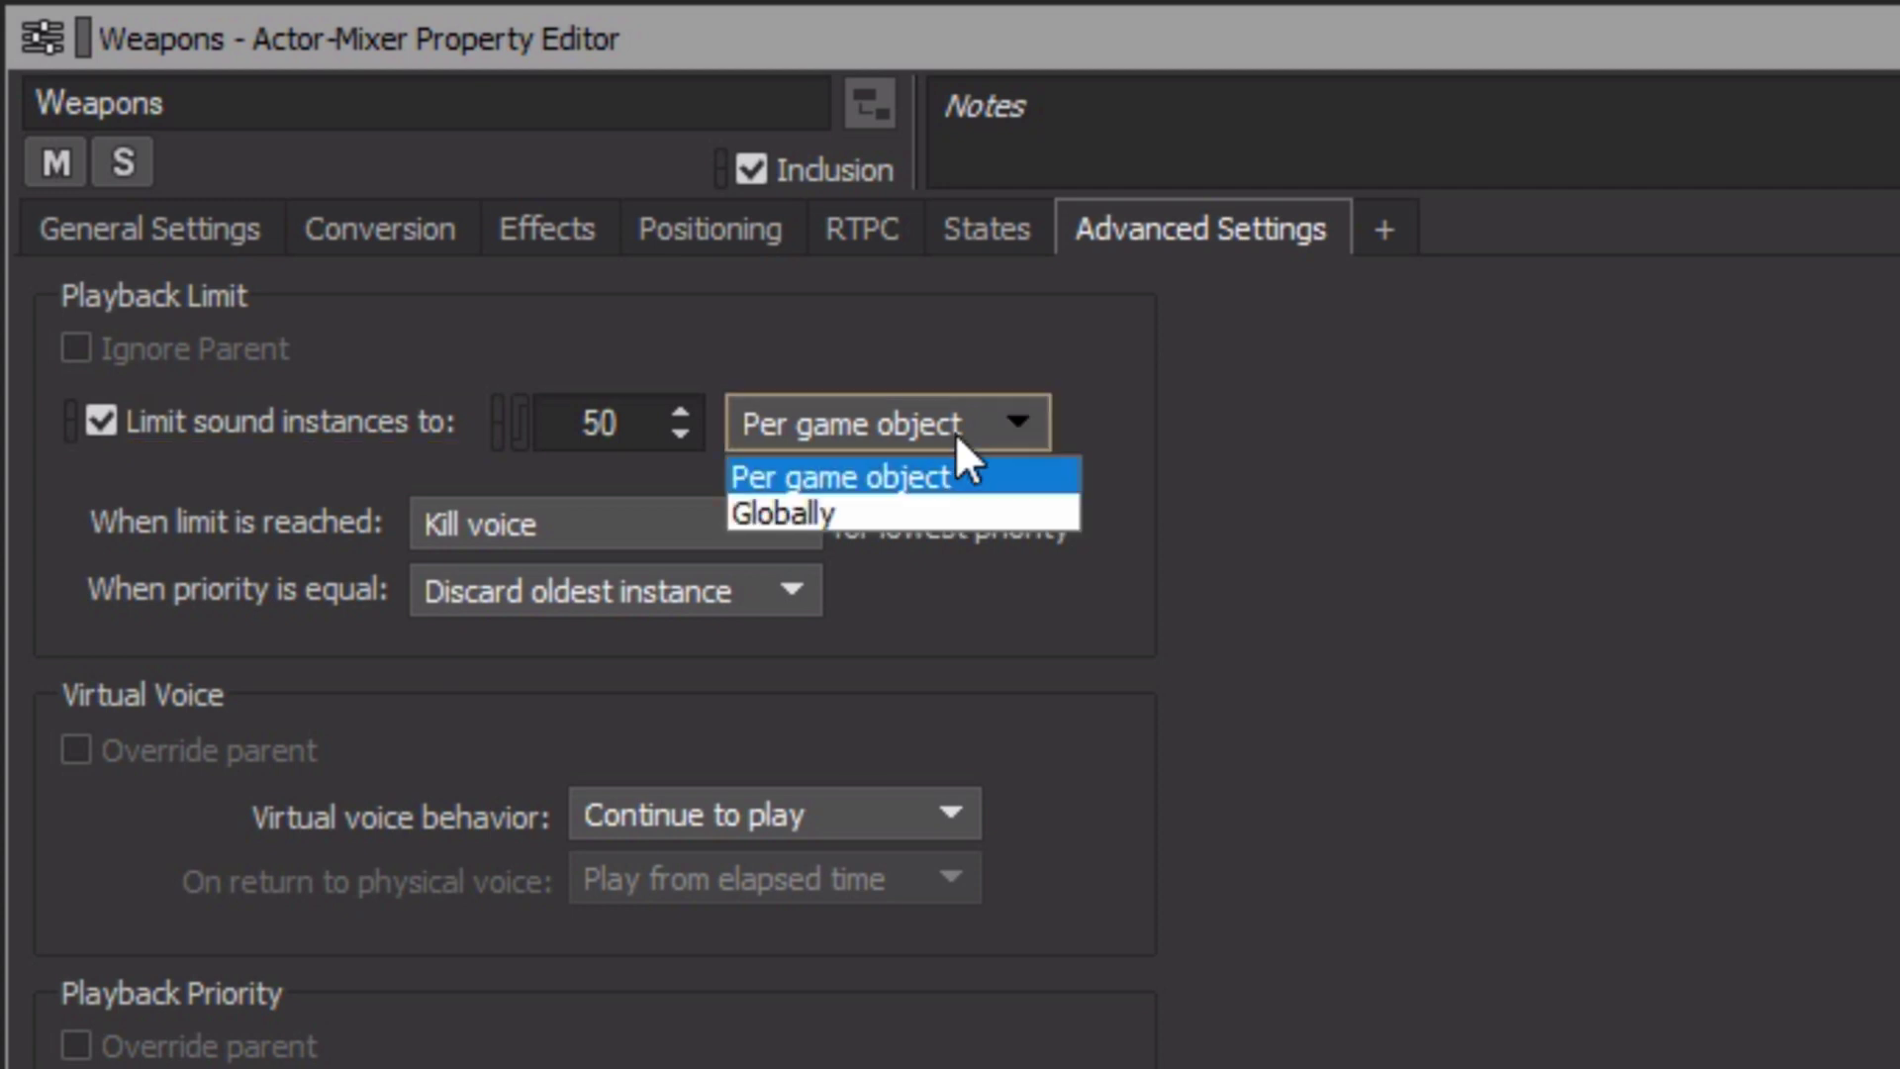
click(957, 516)
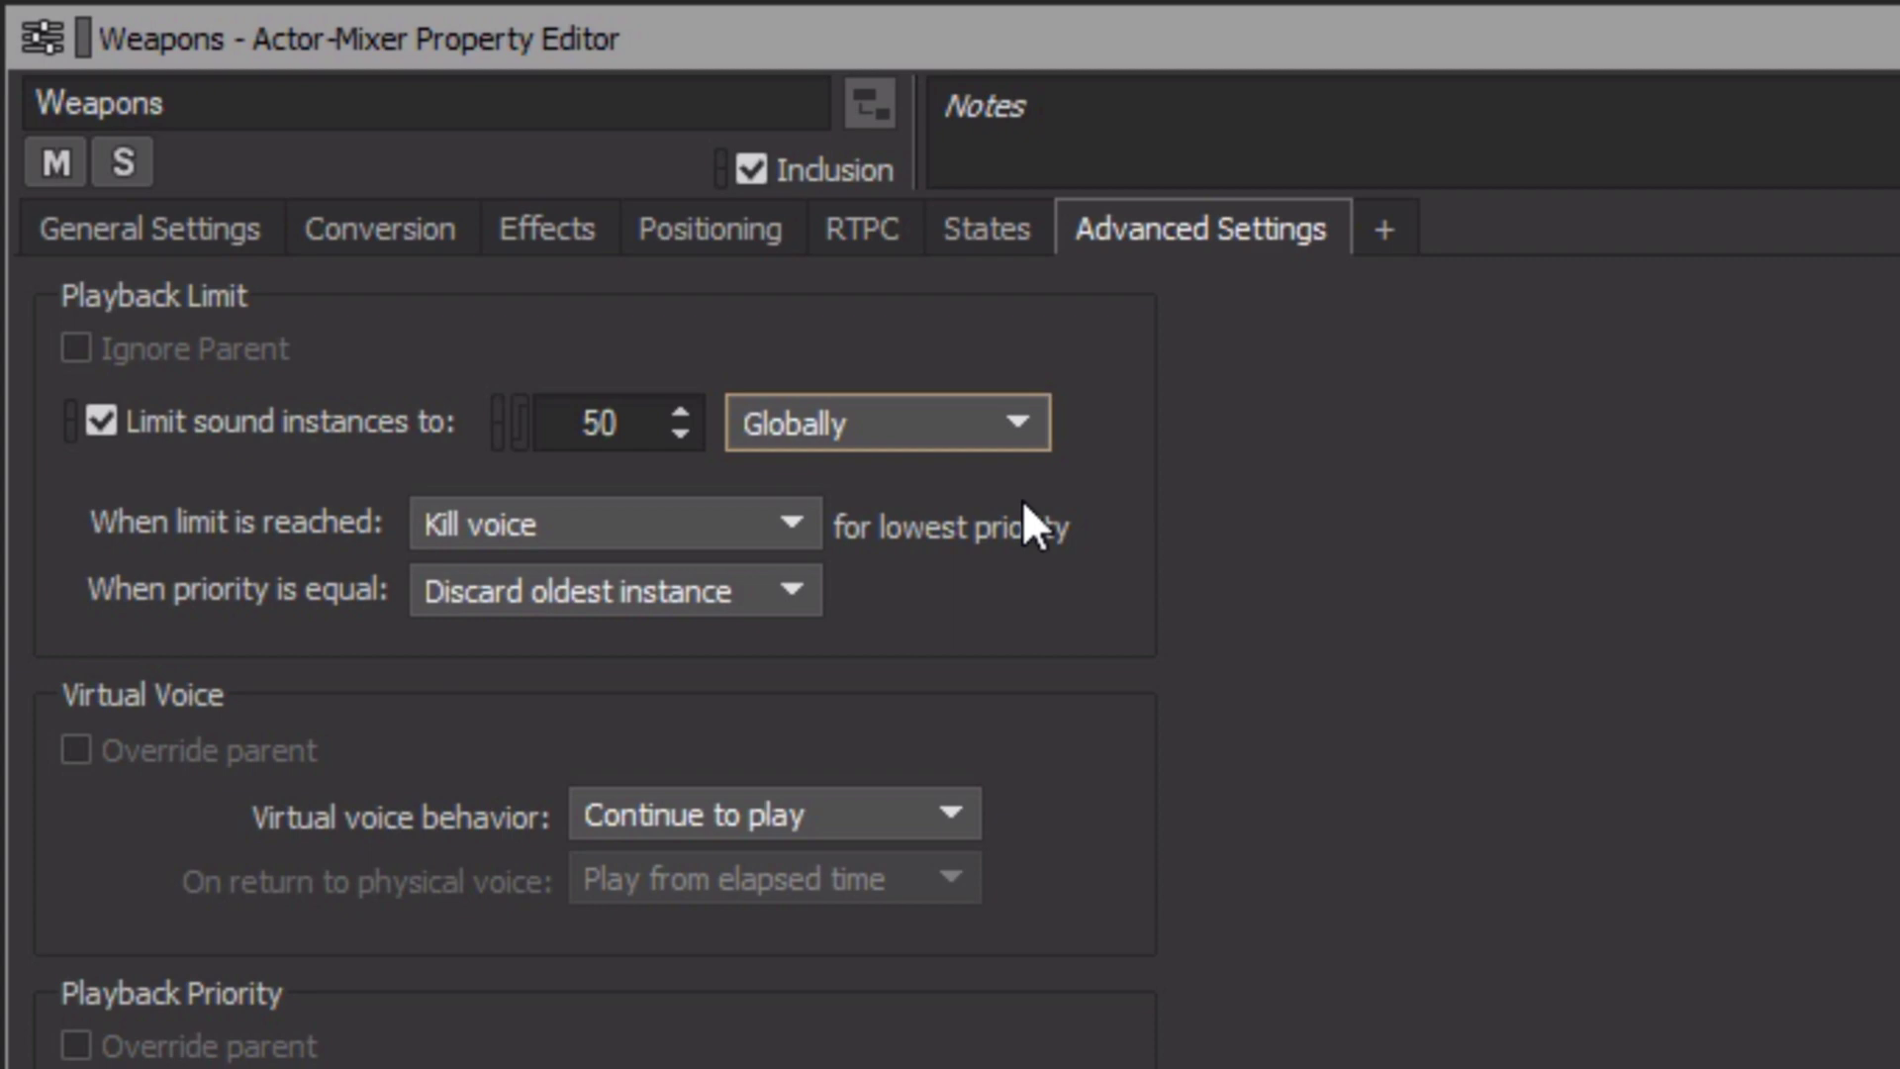
click(607, 423)
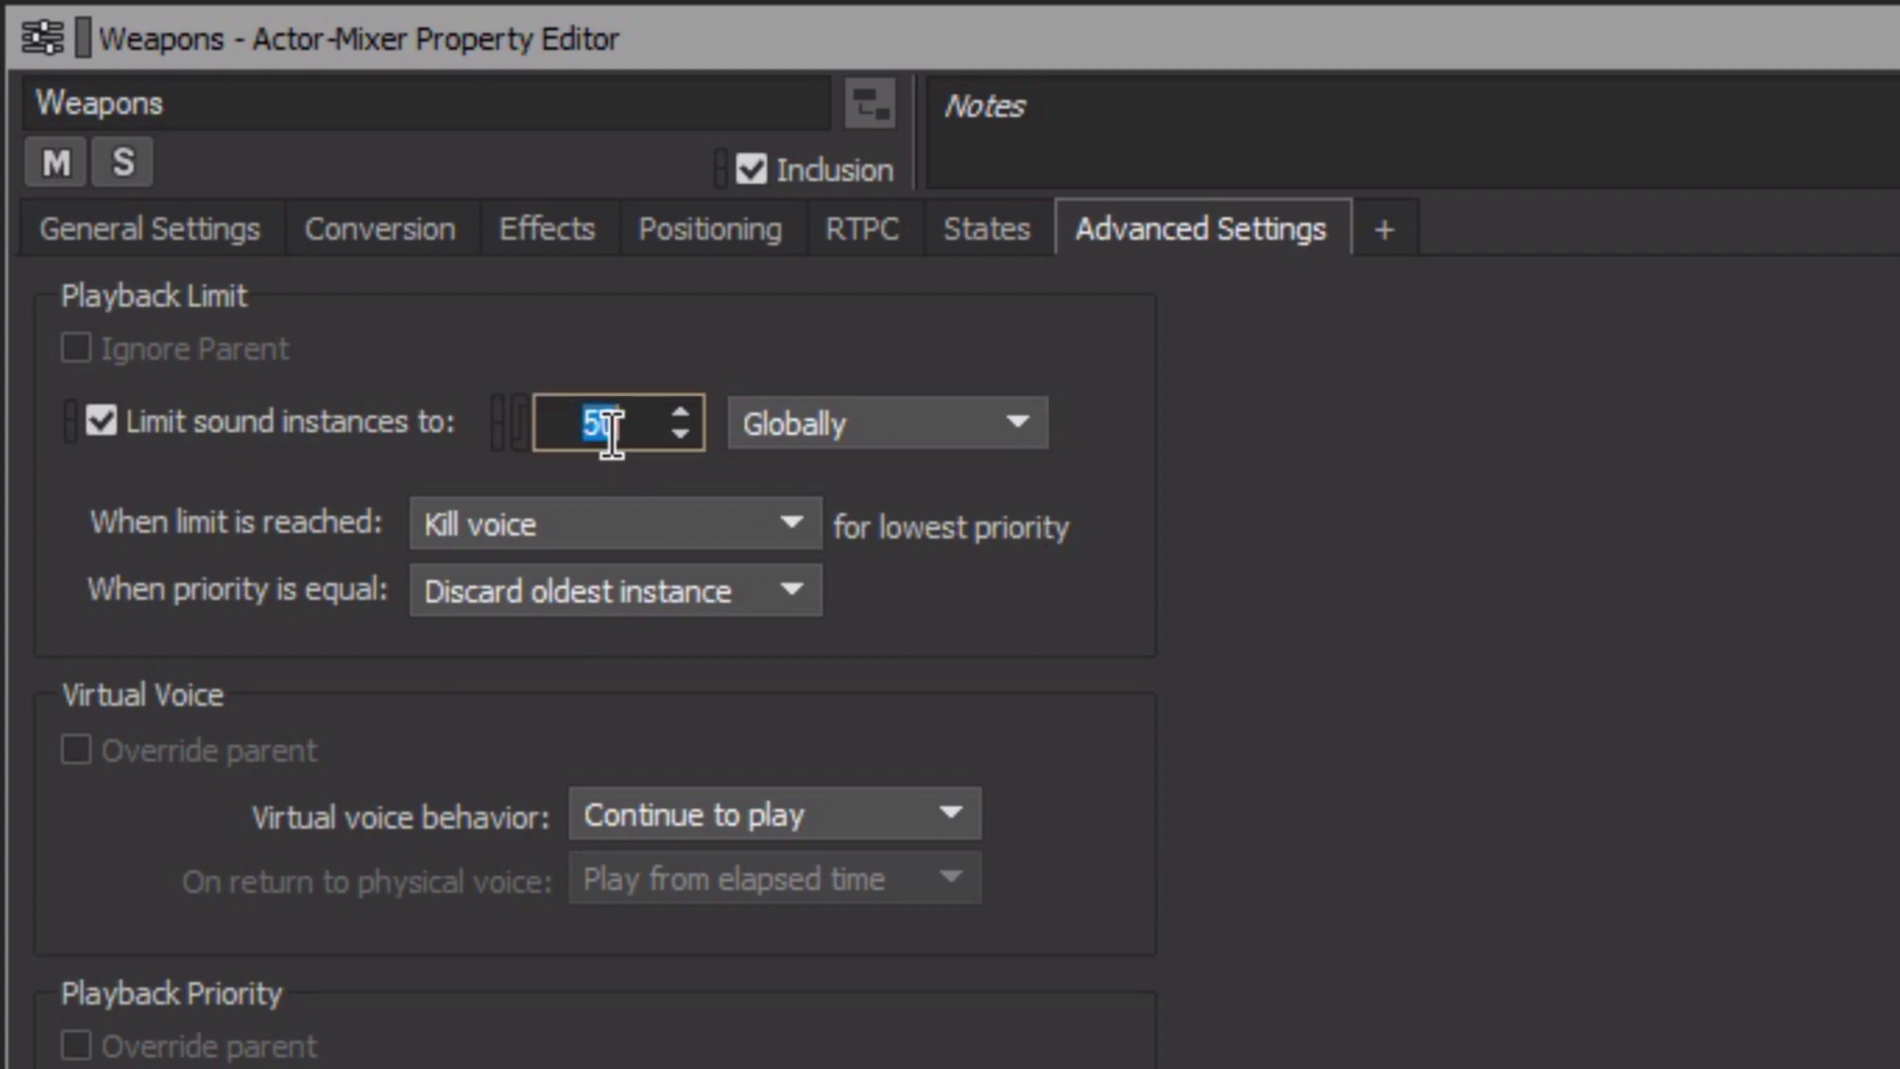
text(25)
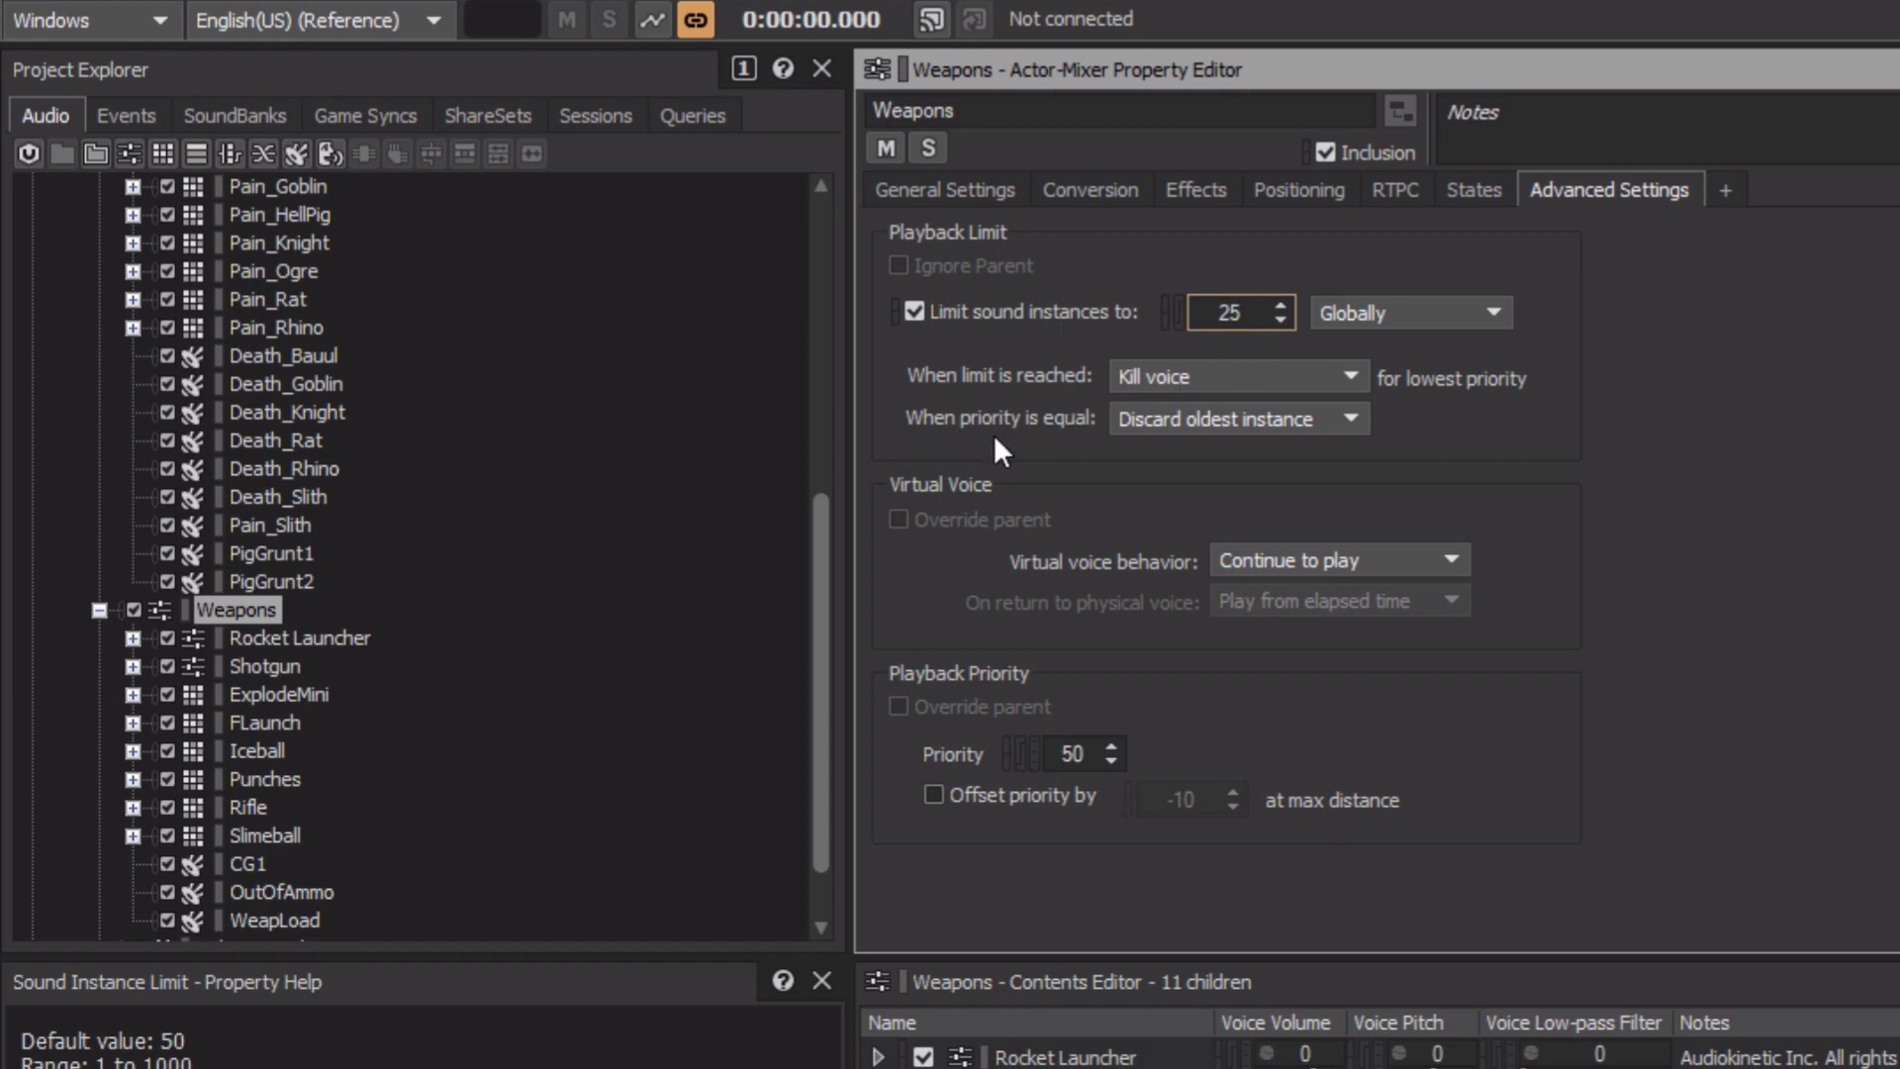
Step: Audition the Cube Main Theme sound and set its playback priority to 80
drag(818, 613, 774, 708)
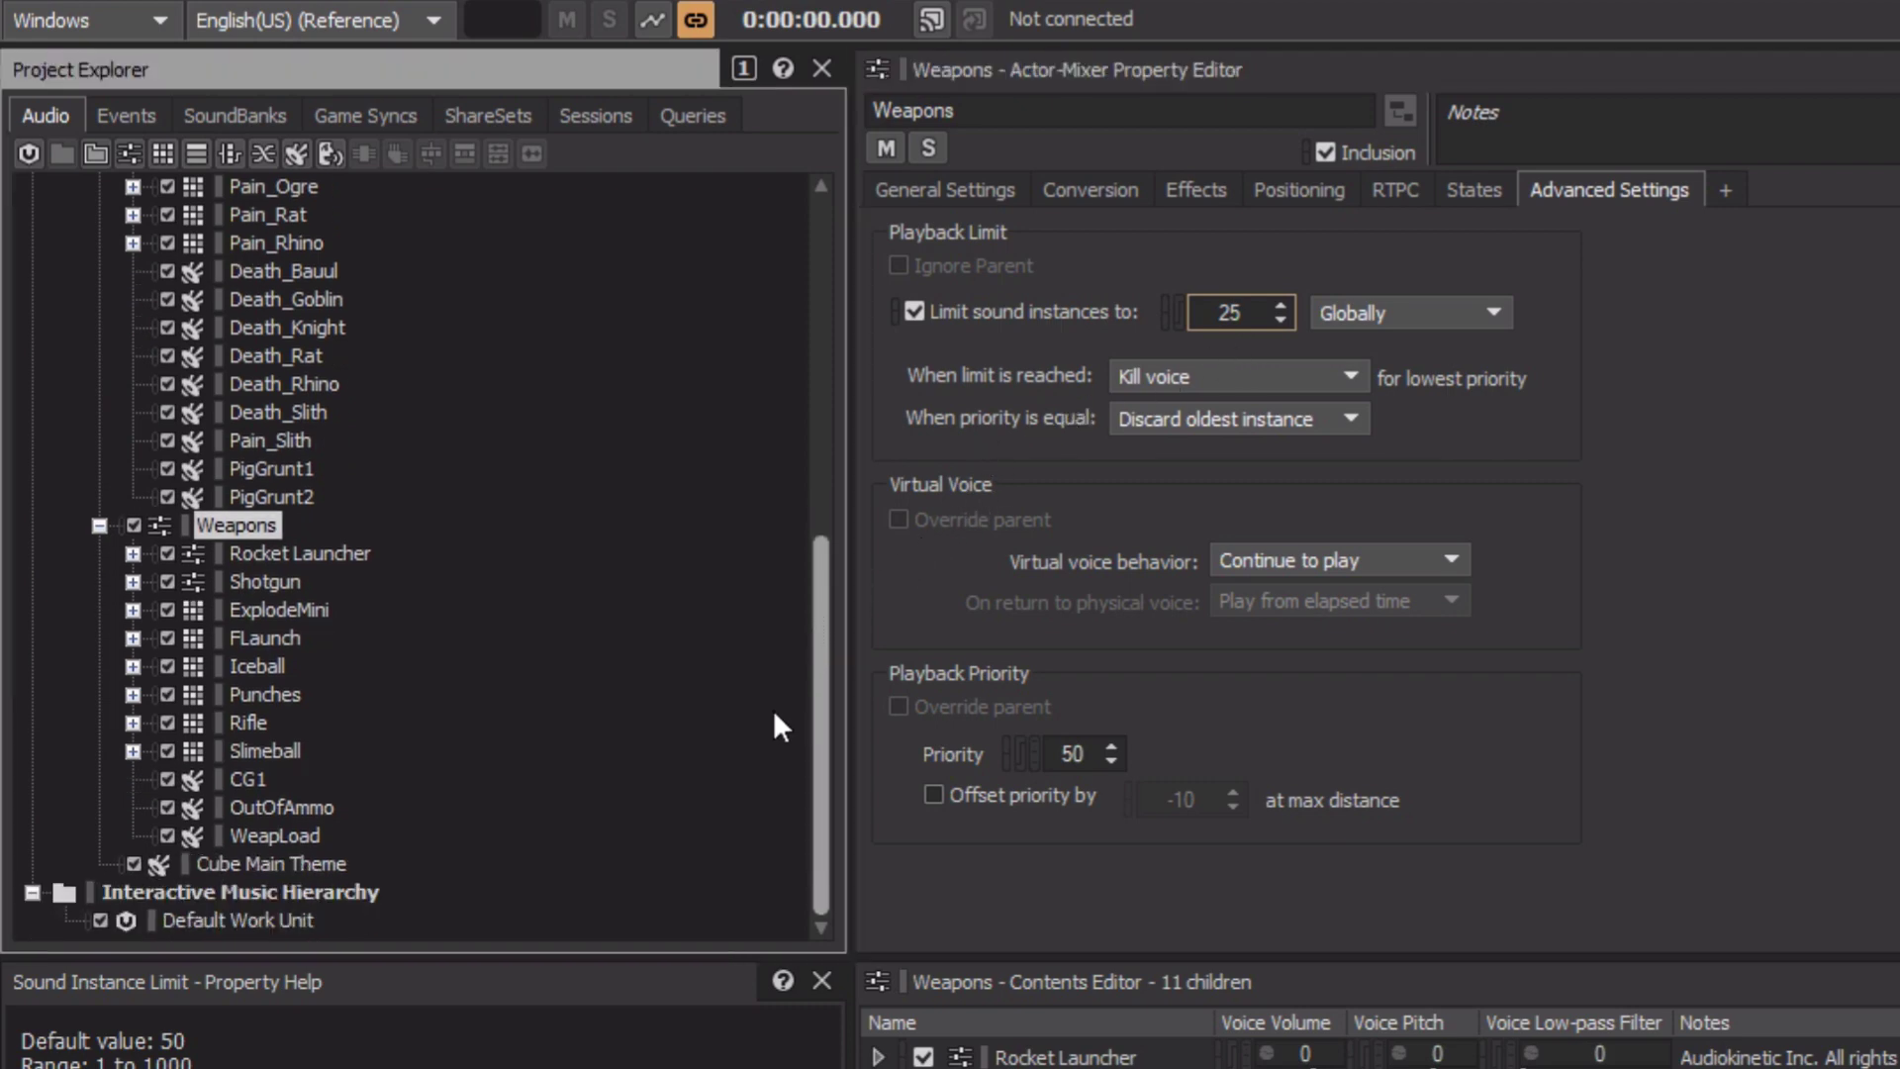
click(331, 869)
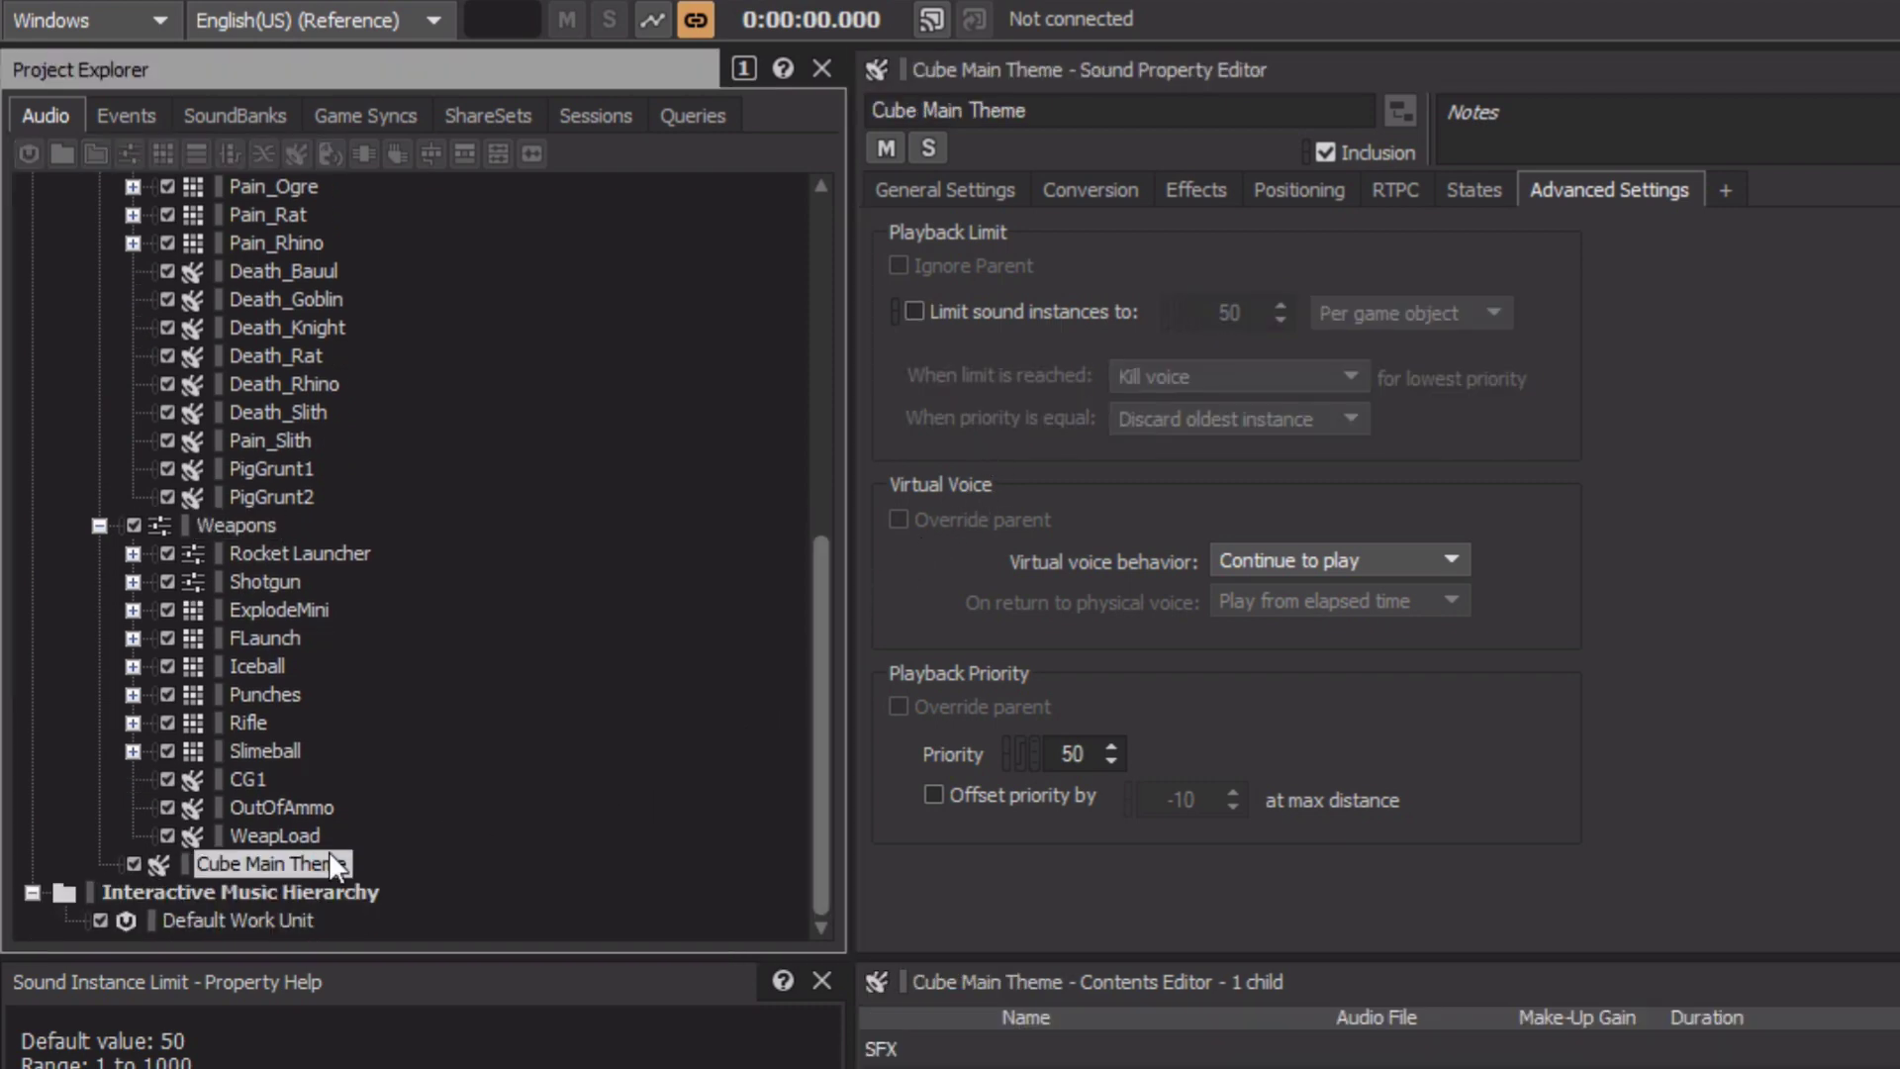
key(space)
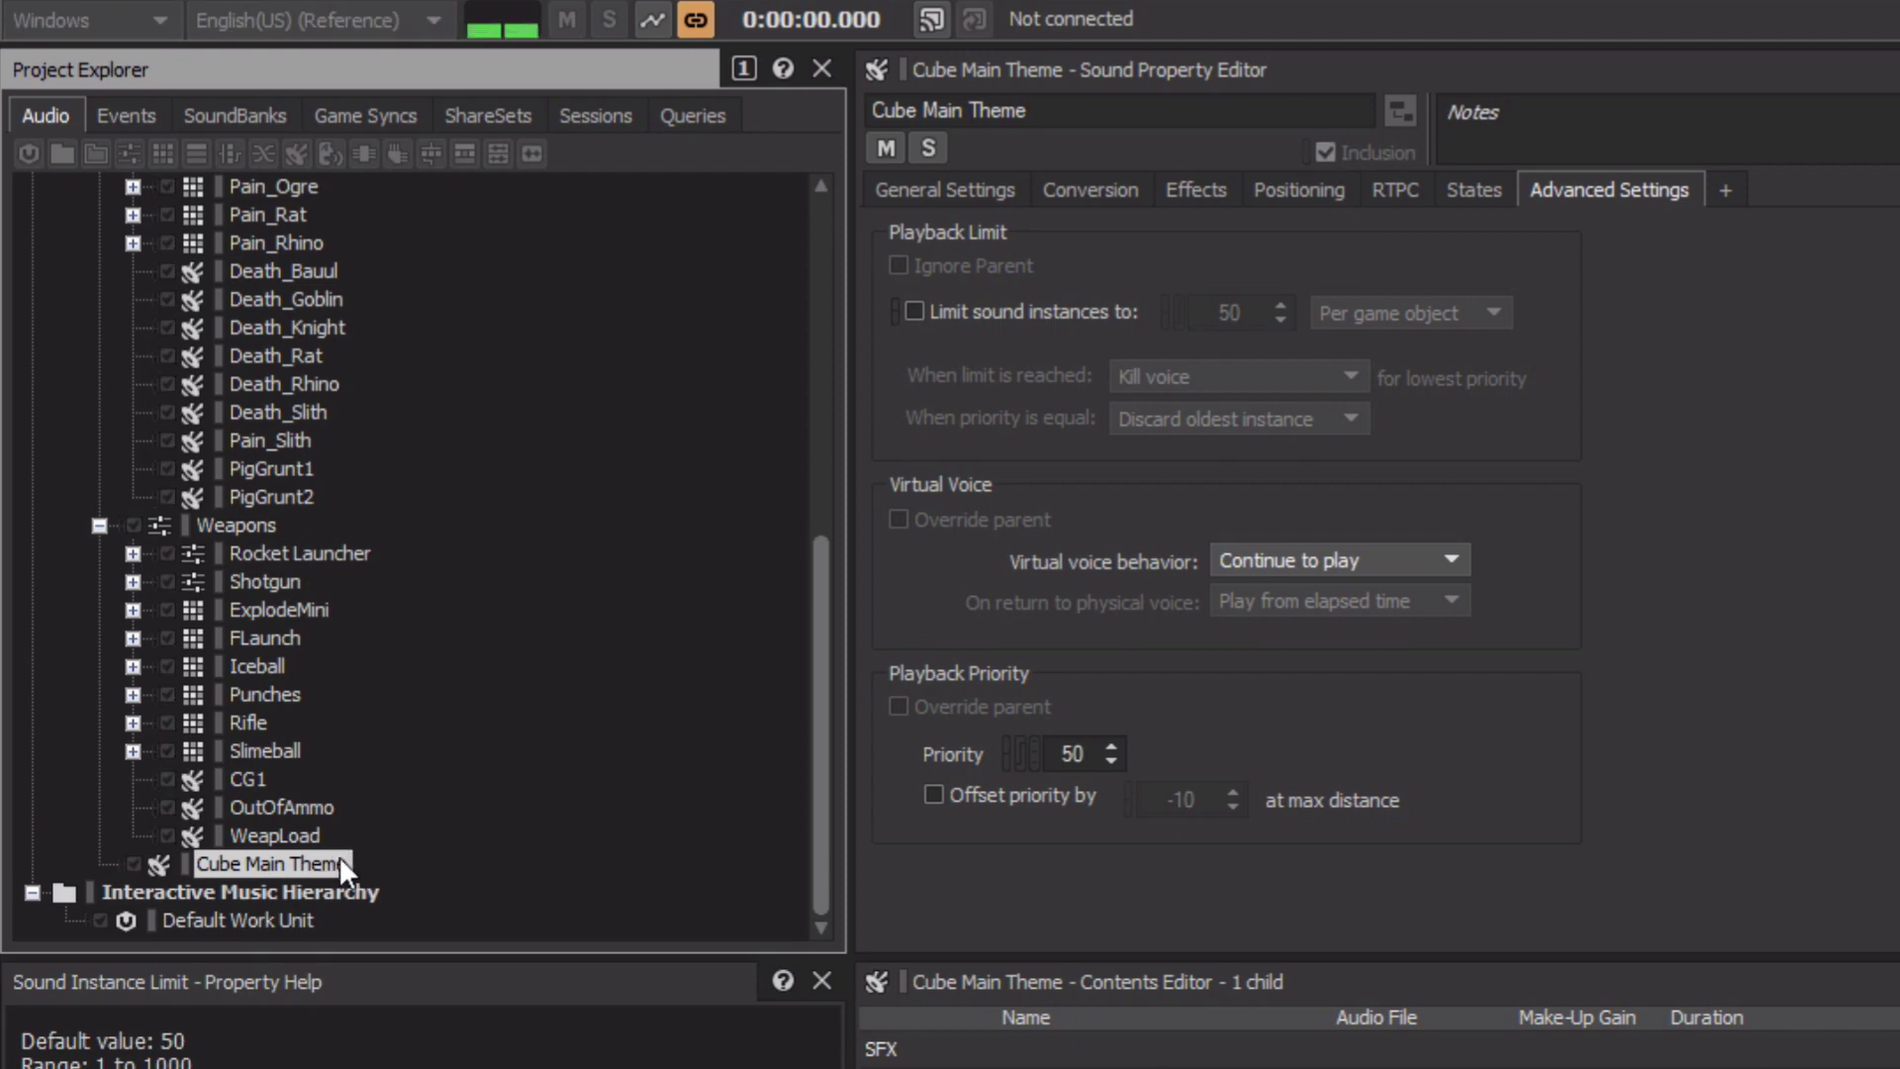
key(space)
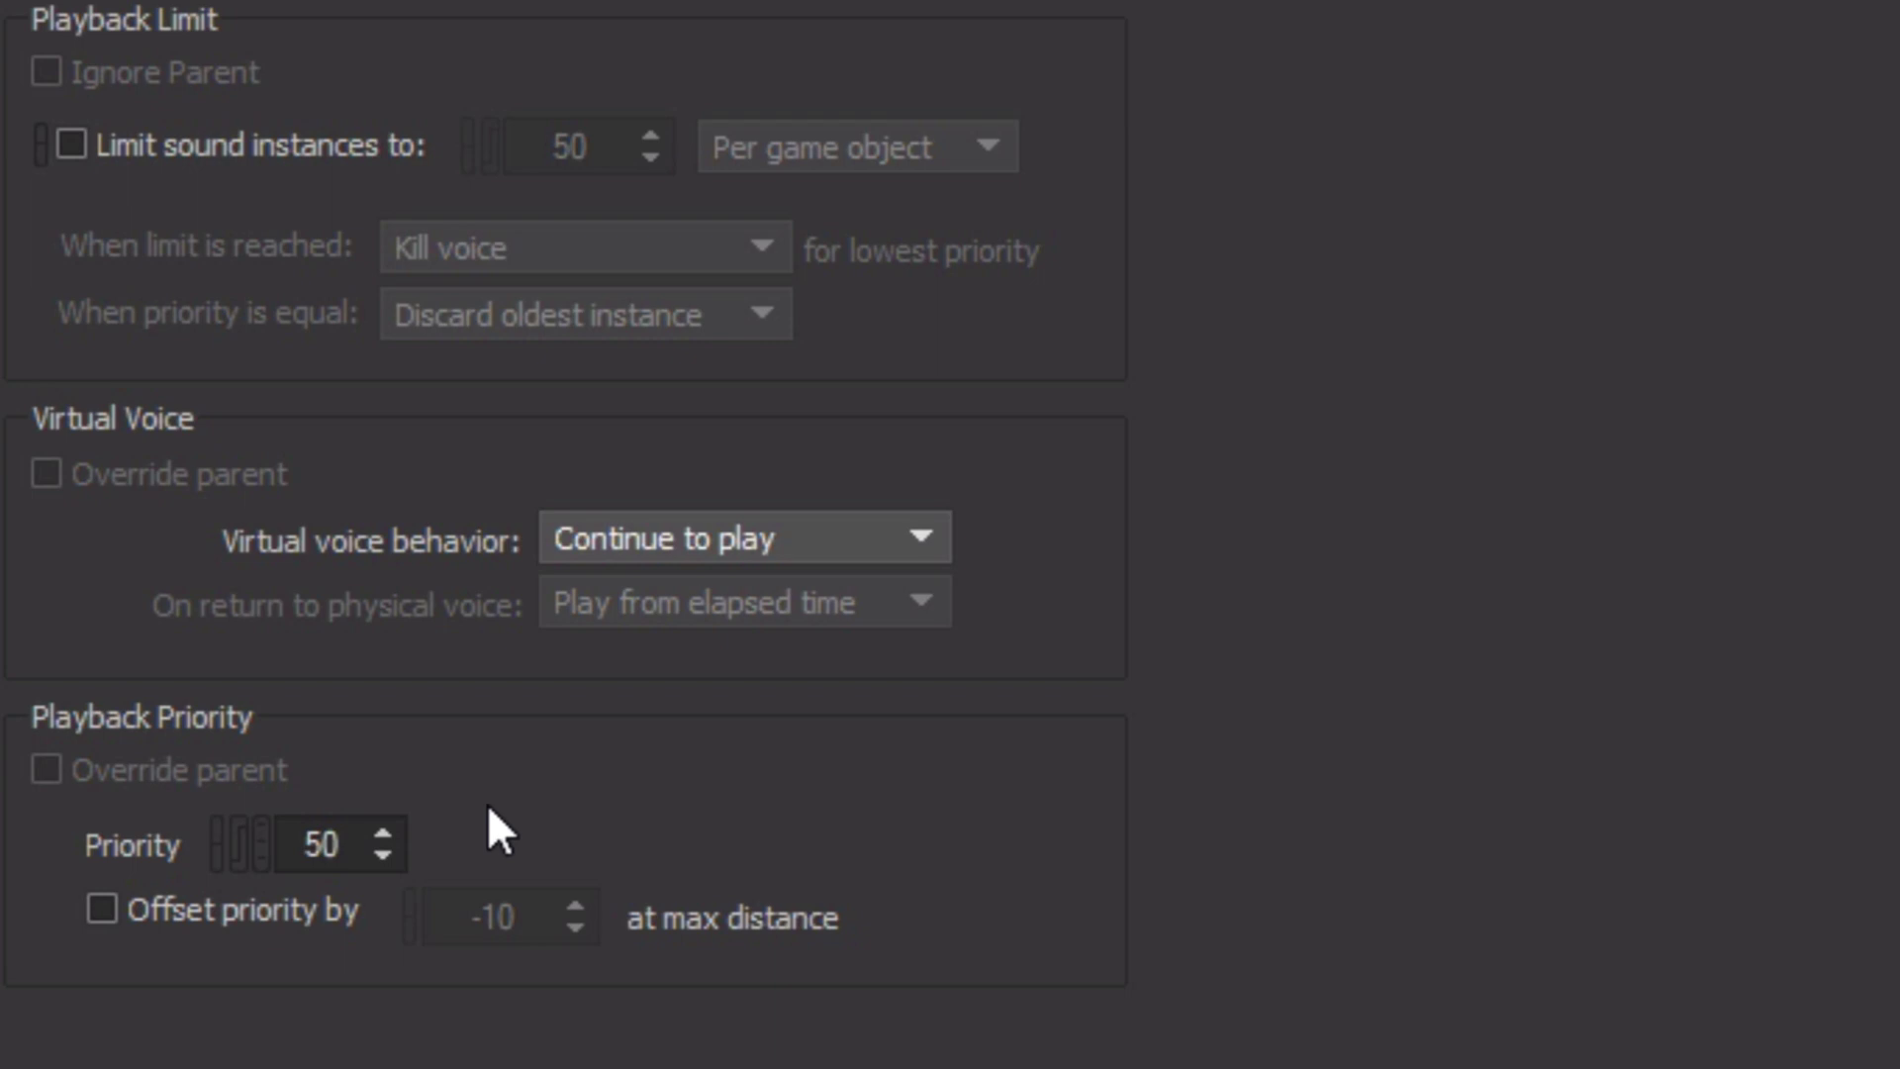
double_click(318, 847)
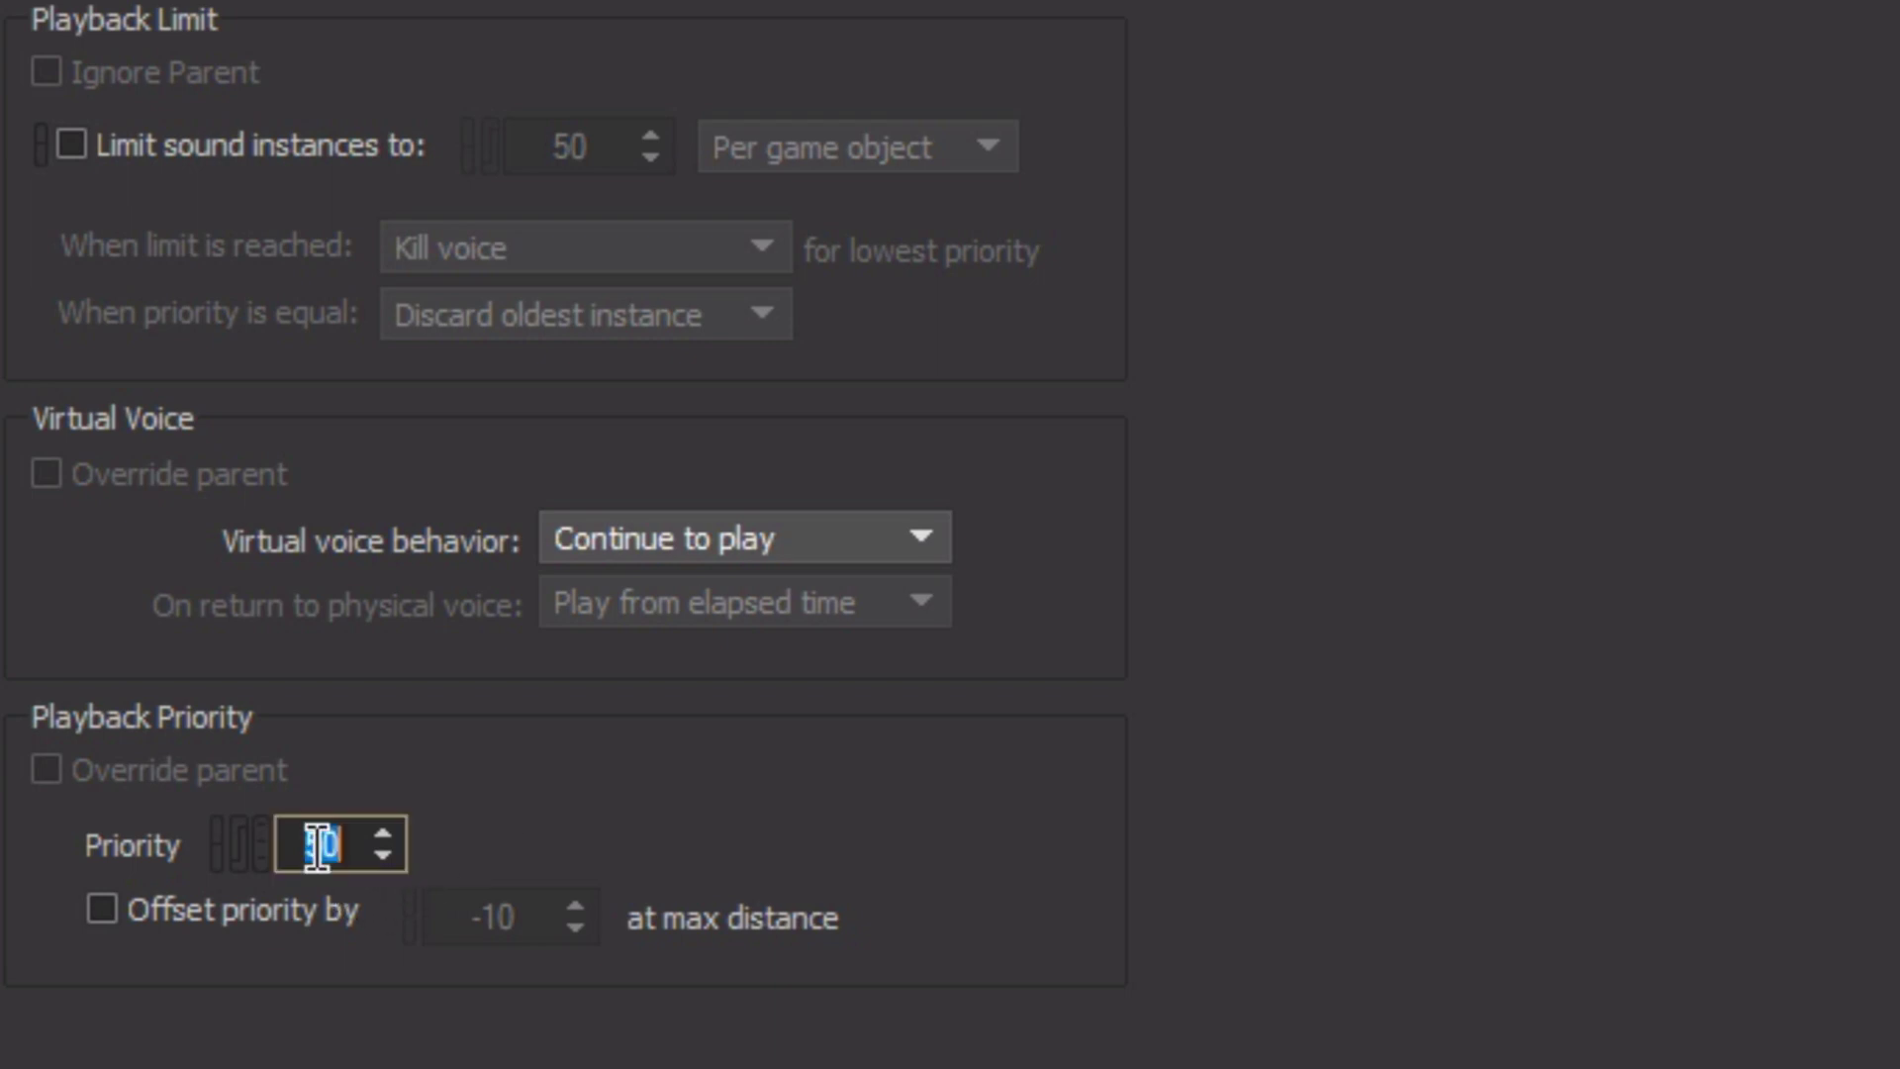
text(80)
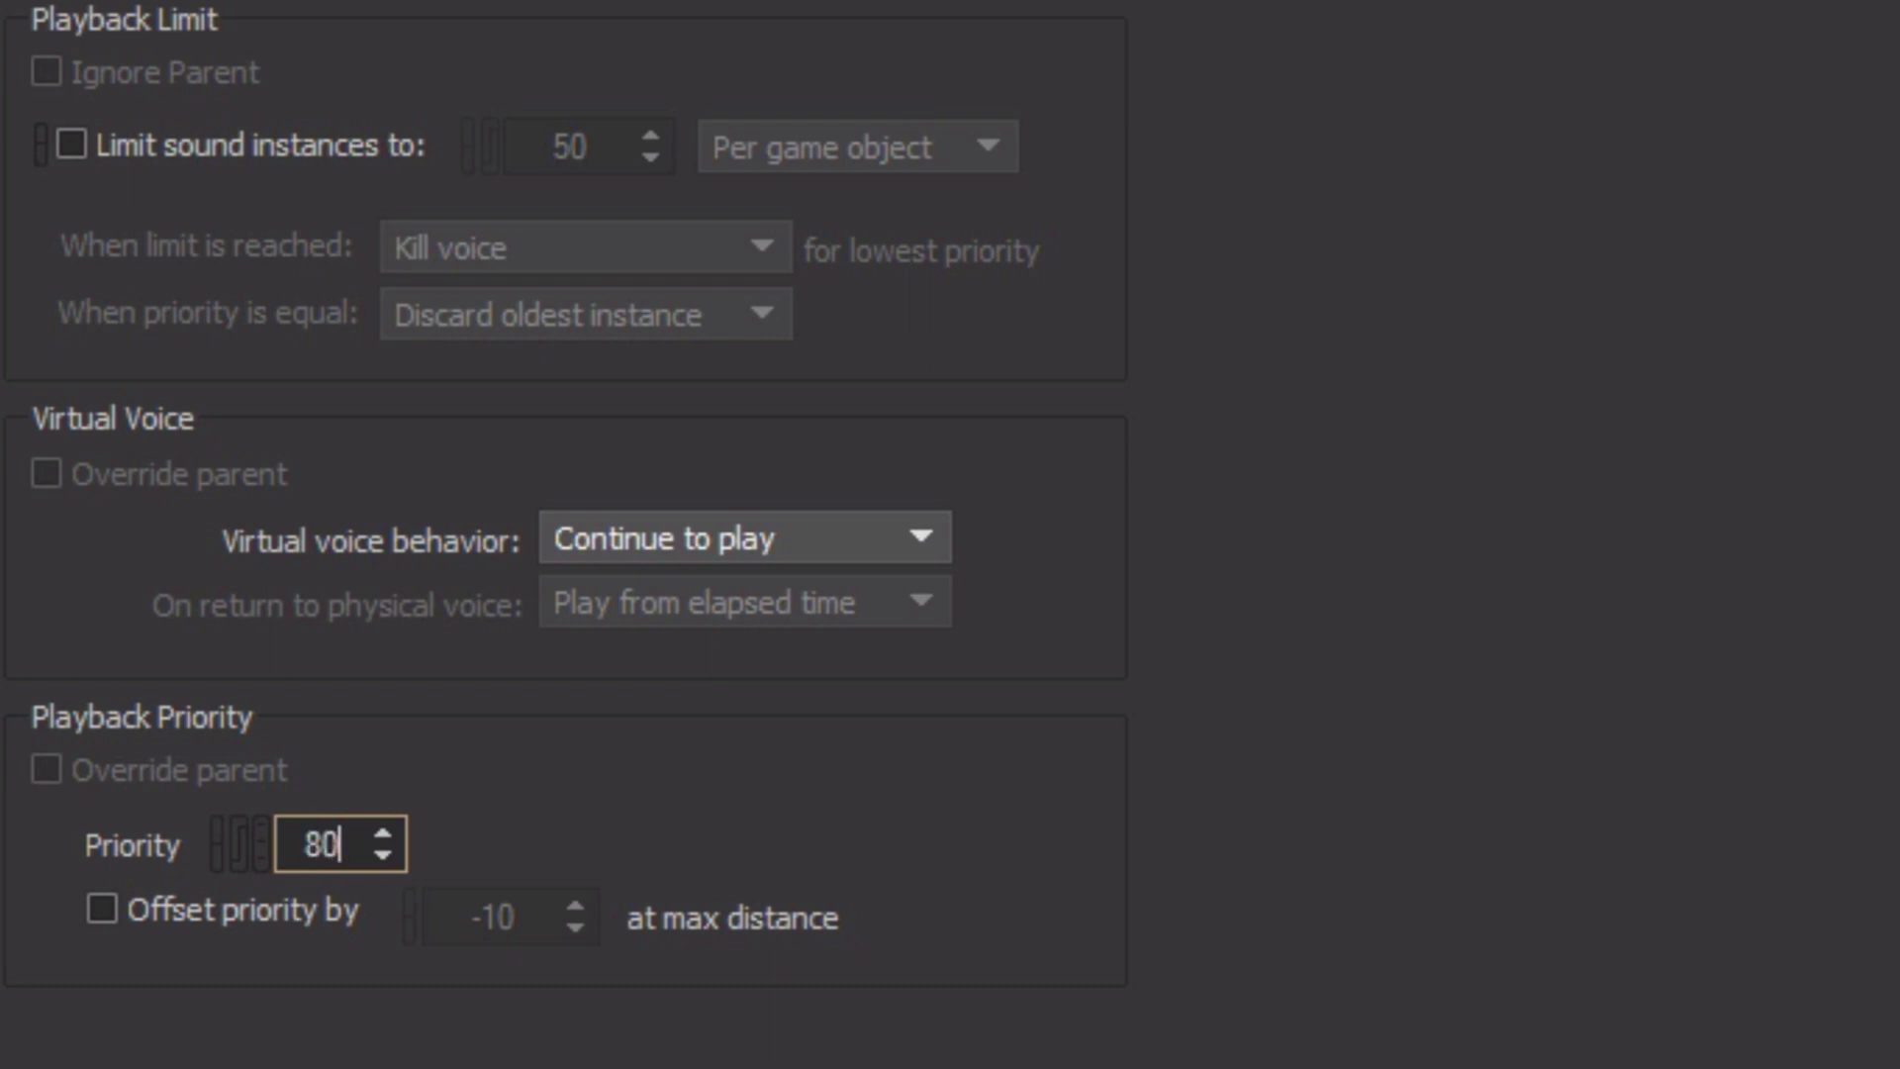
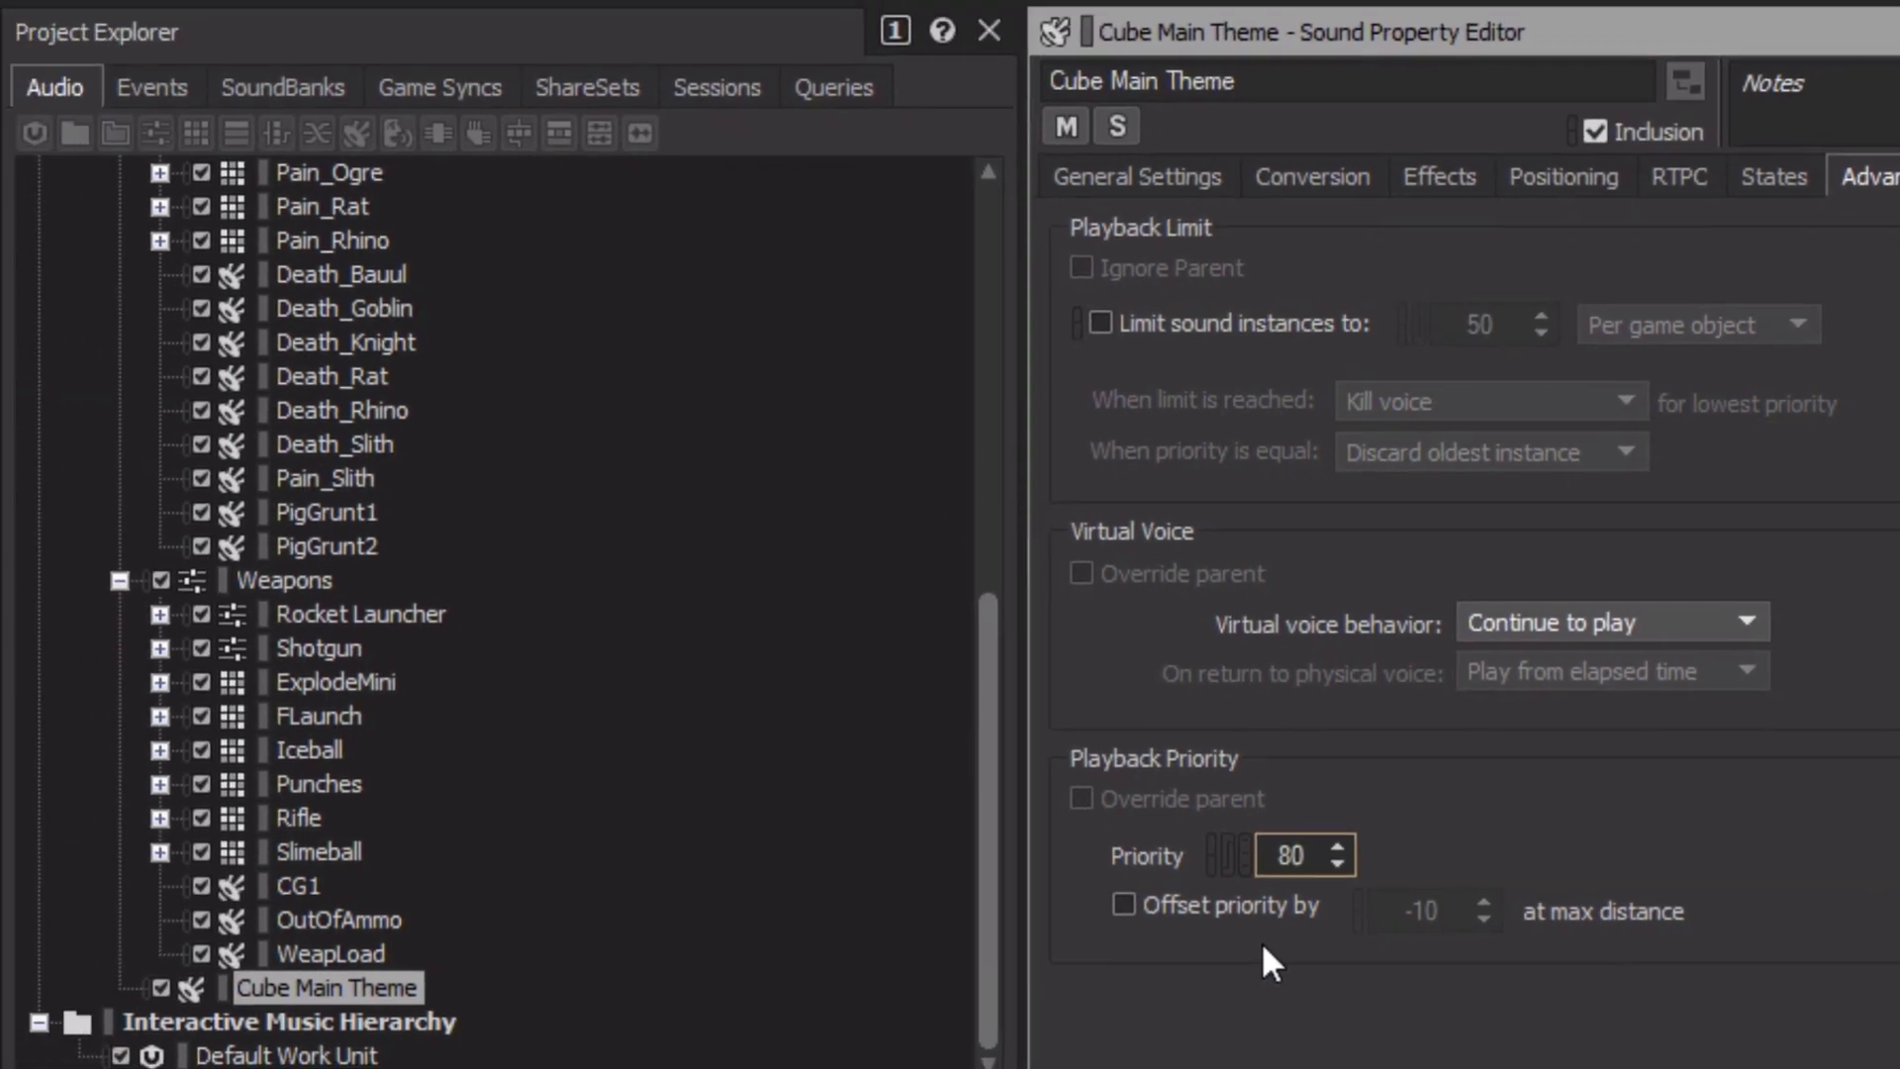
Step: Override the parent playback priority on the Main Character's Footsteps container and set its priority to 60
drag(981, 876, 1010, 480)
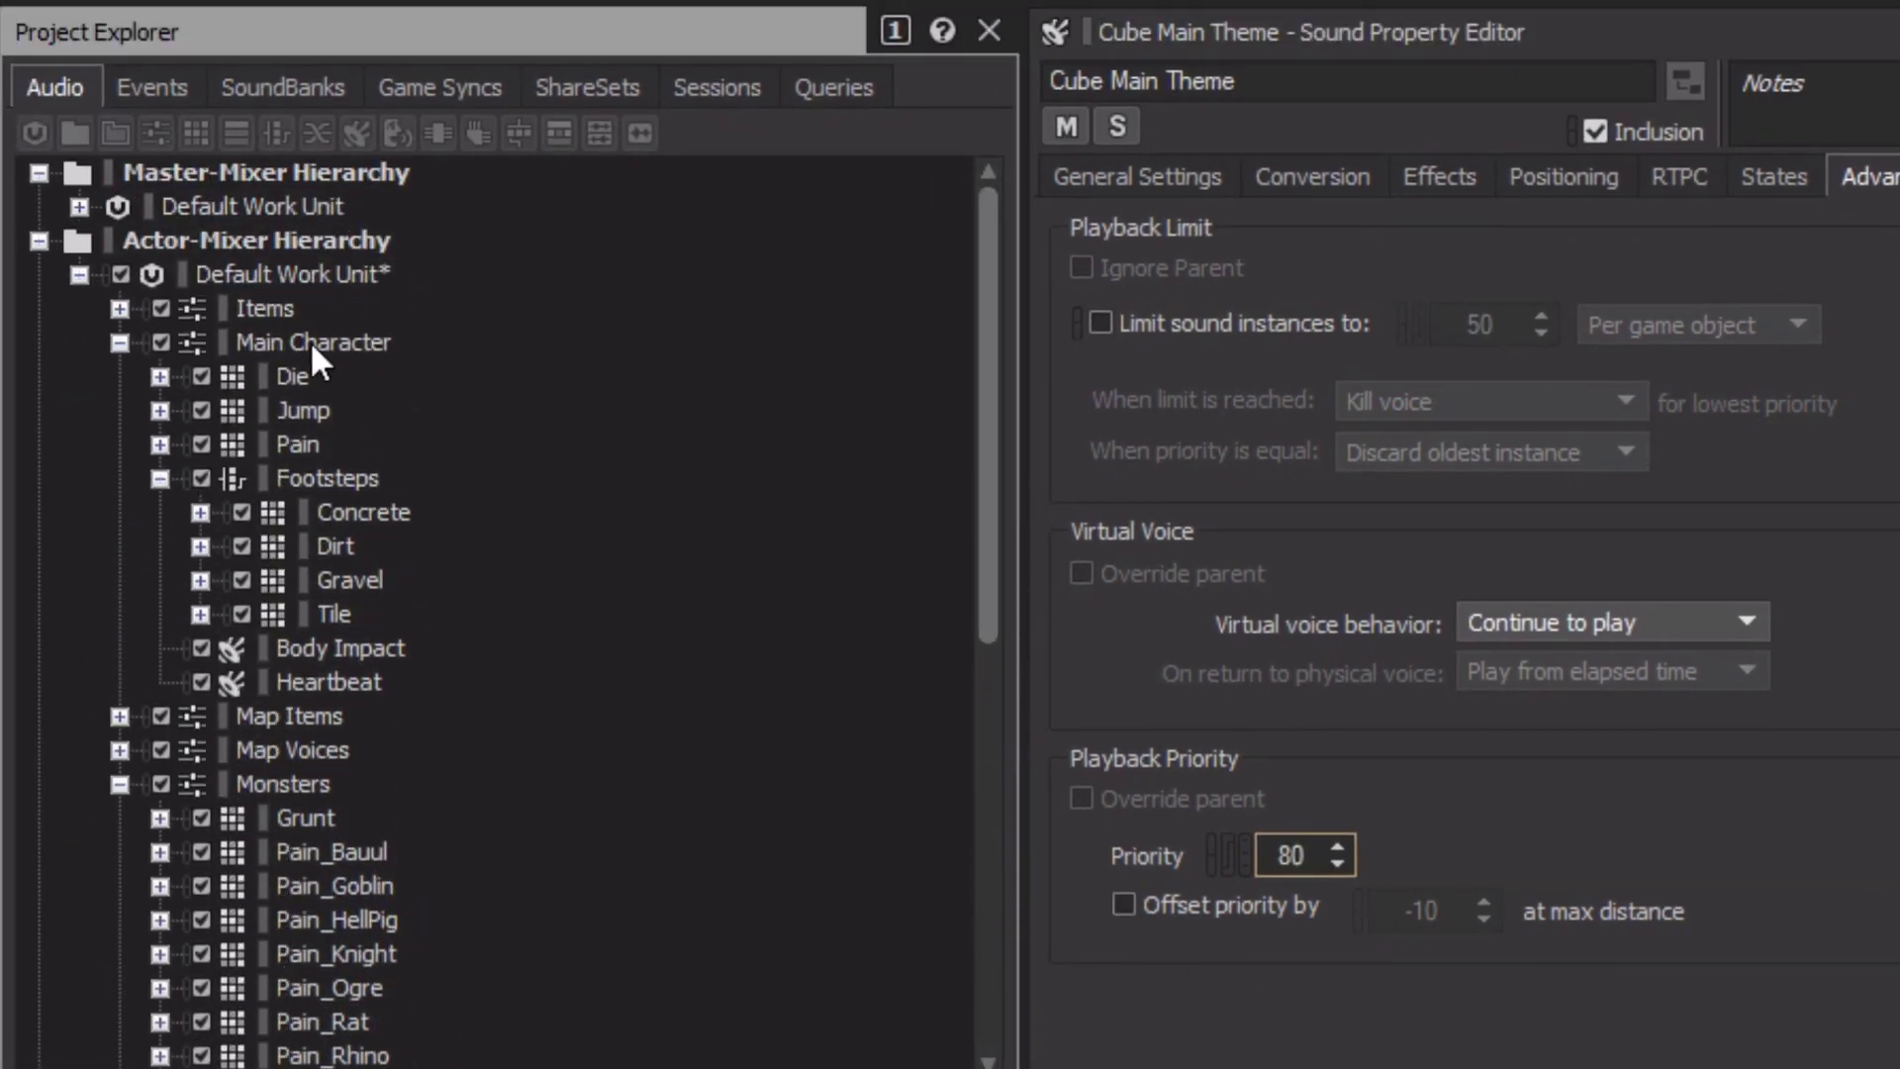
click(330, 479)
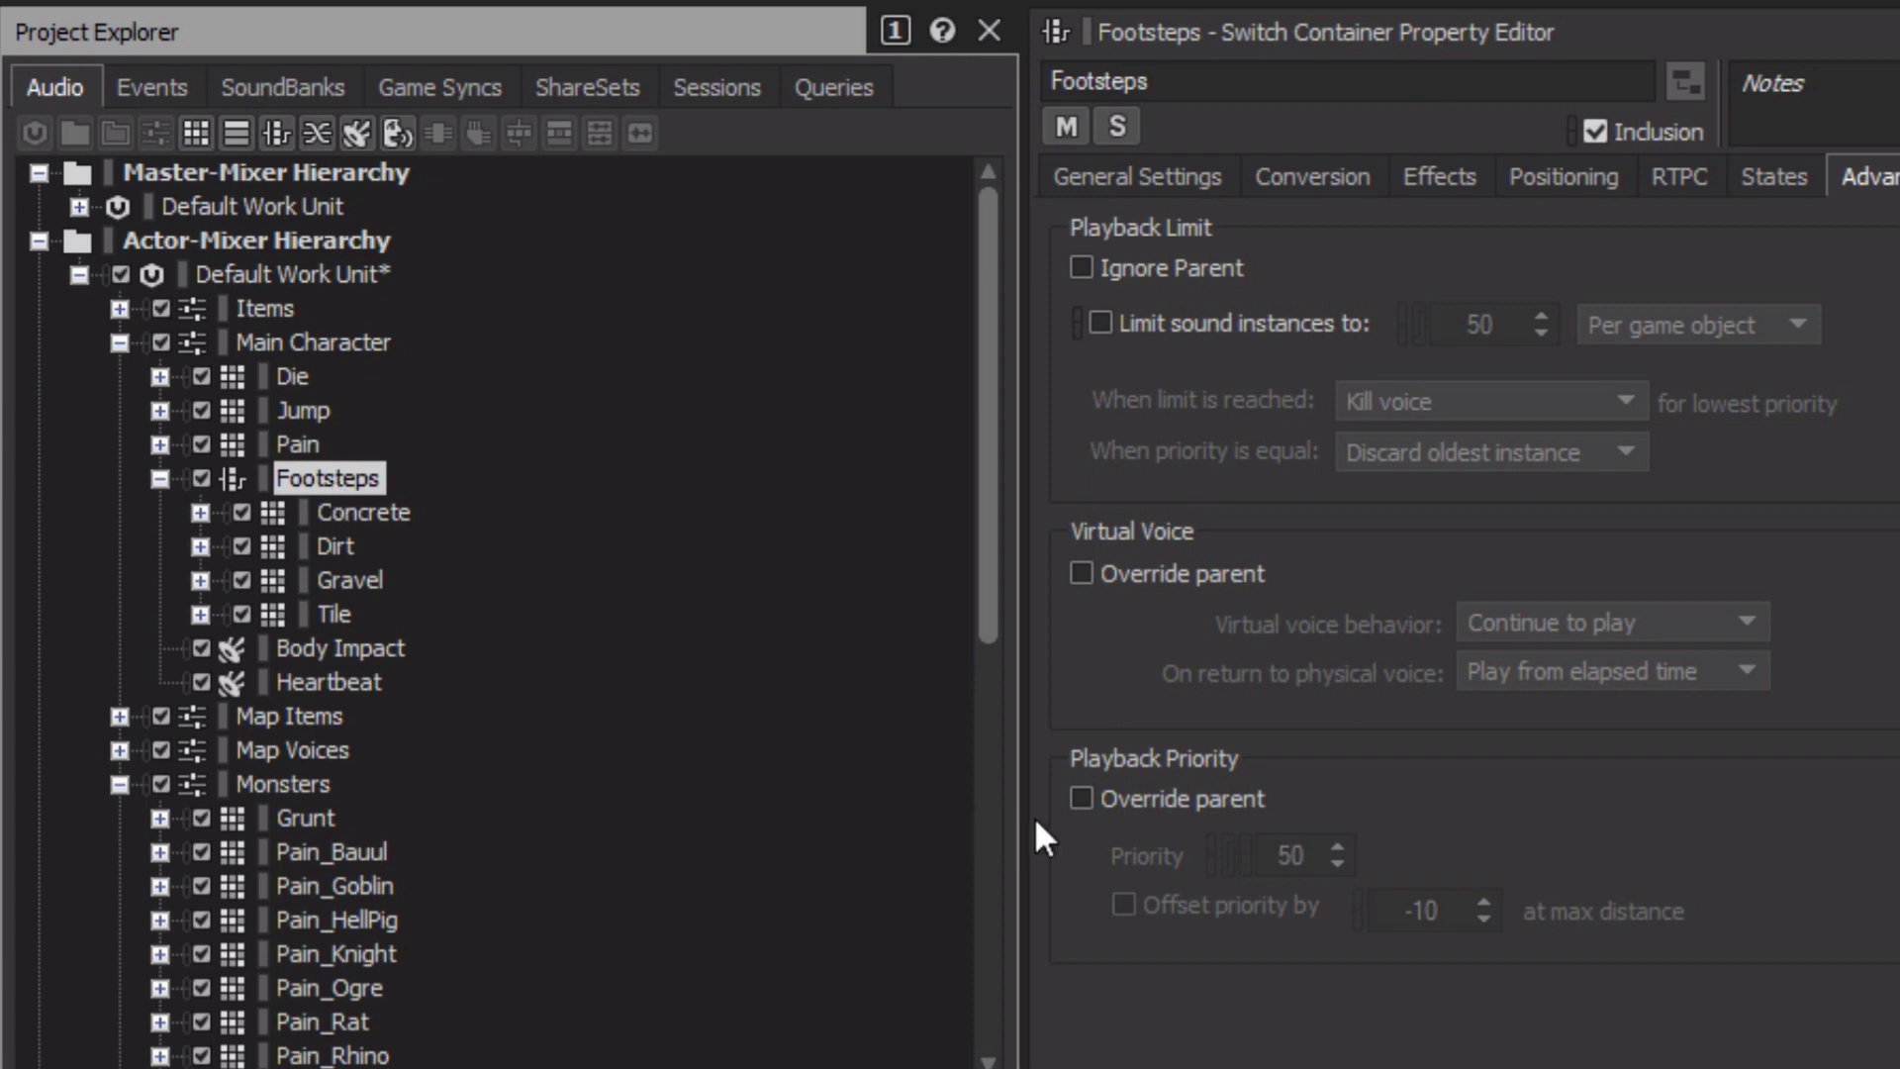
click(1082, 798)
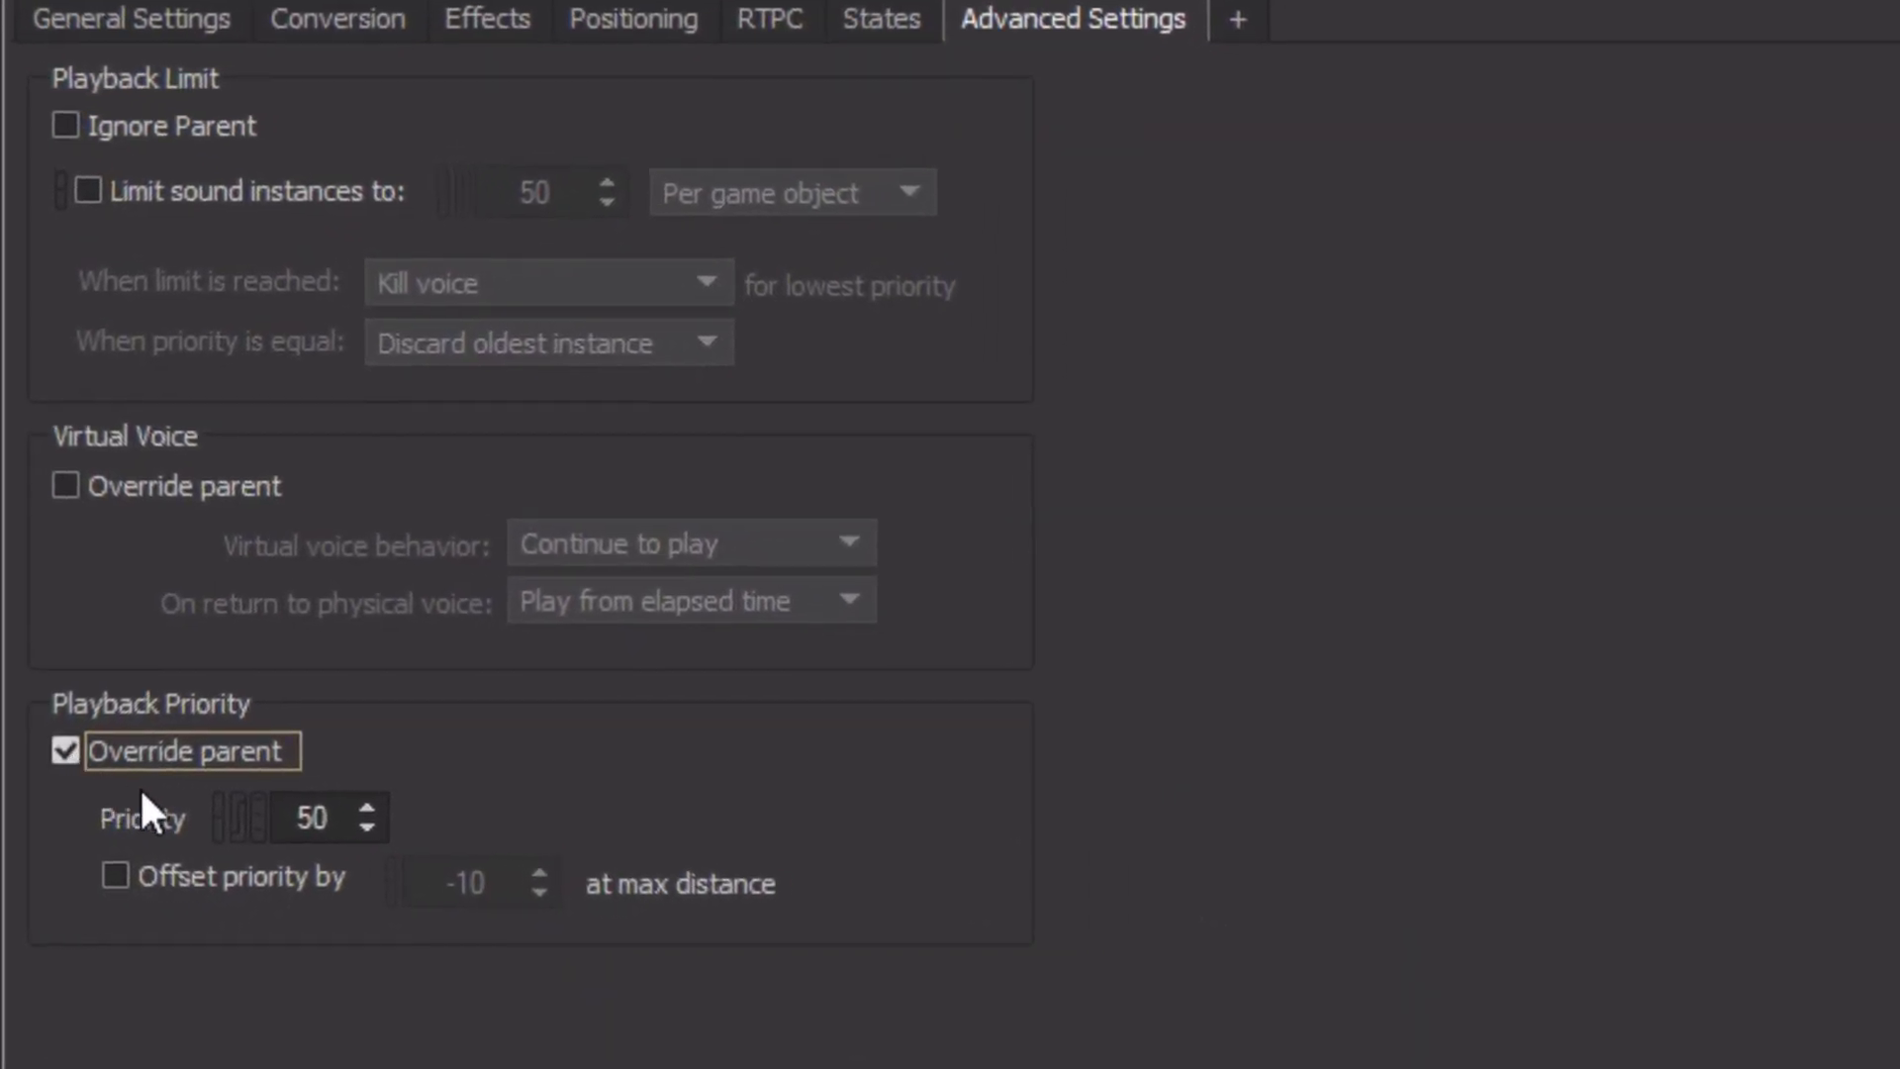
double_click(316, 817)
text(60)
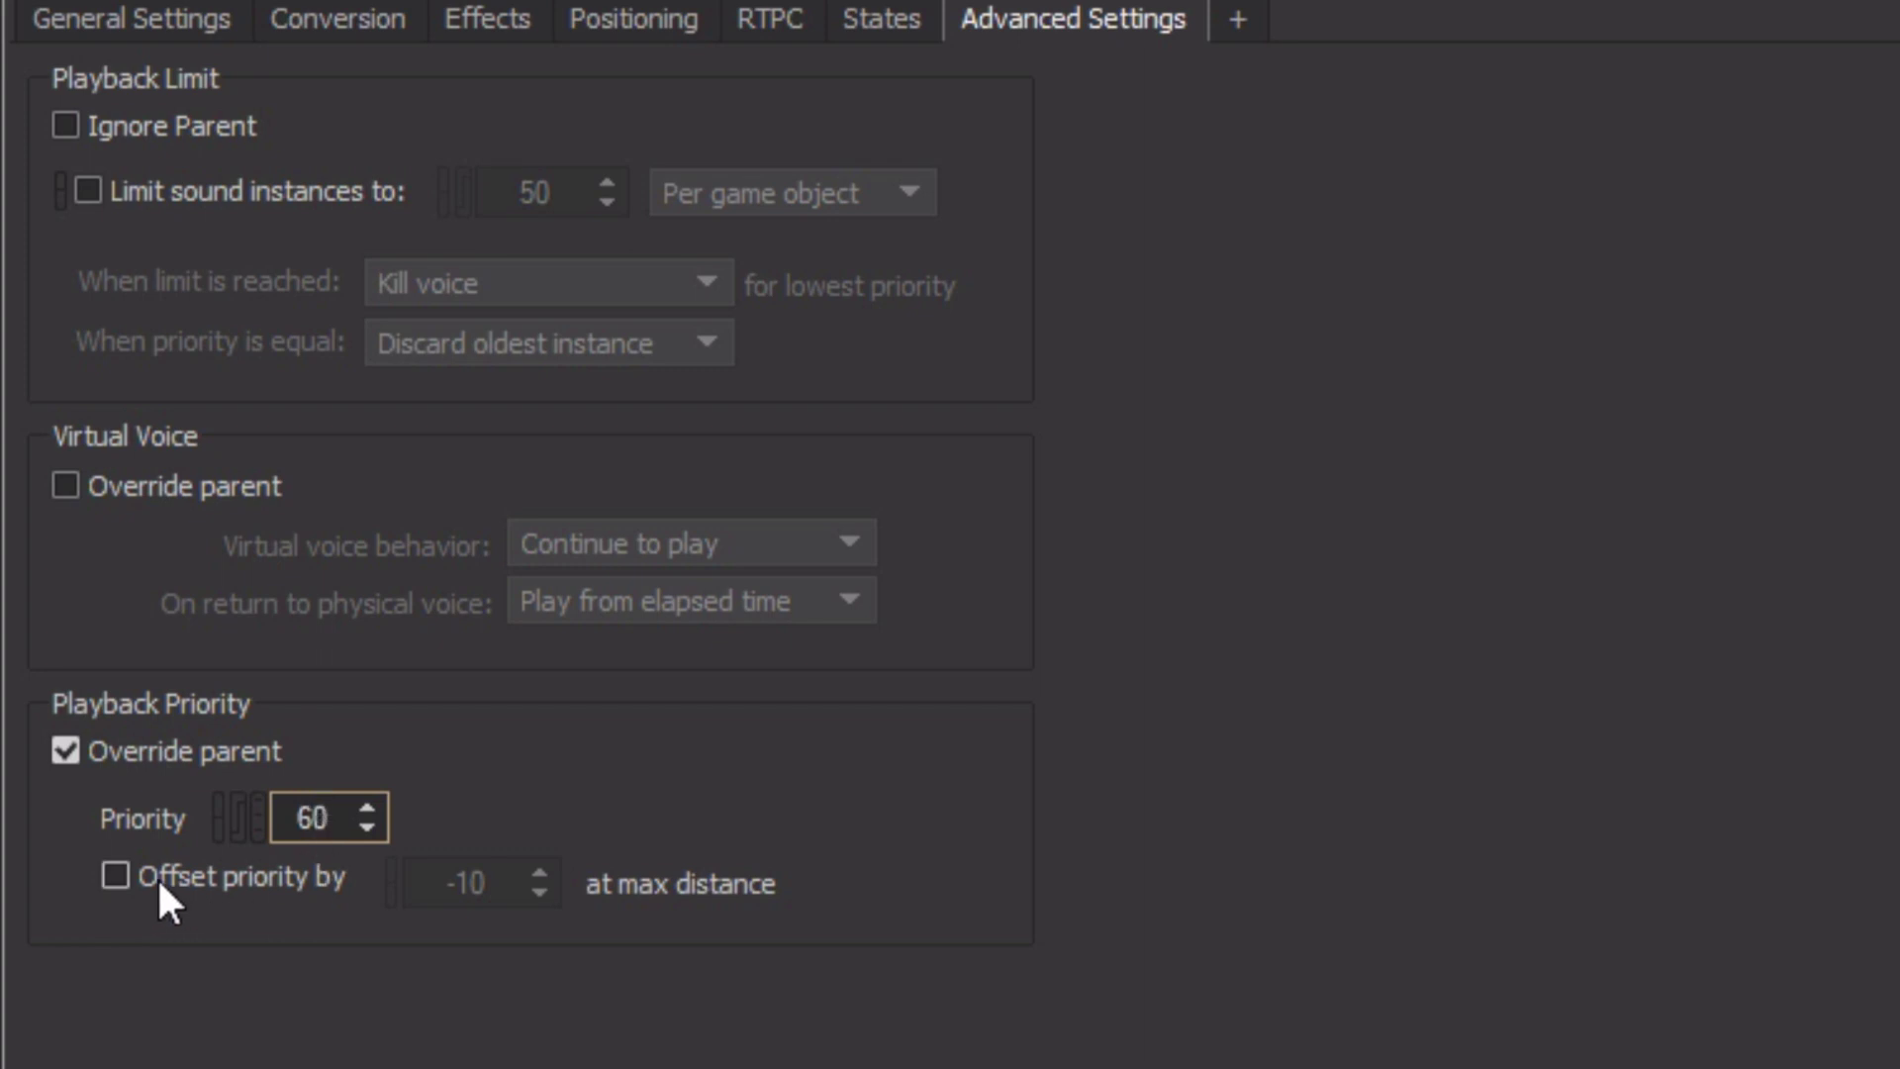
Step: Enable the priority offset on the Footsteps container and set it to -20 at max distance
click(118, 875)
click(476, 879)
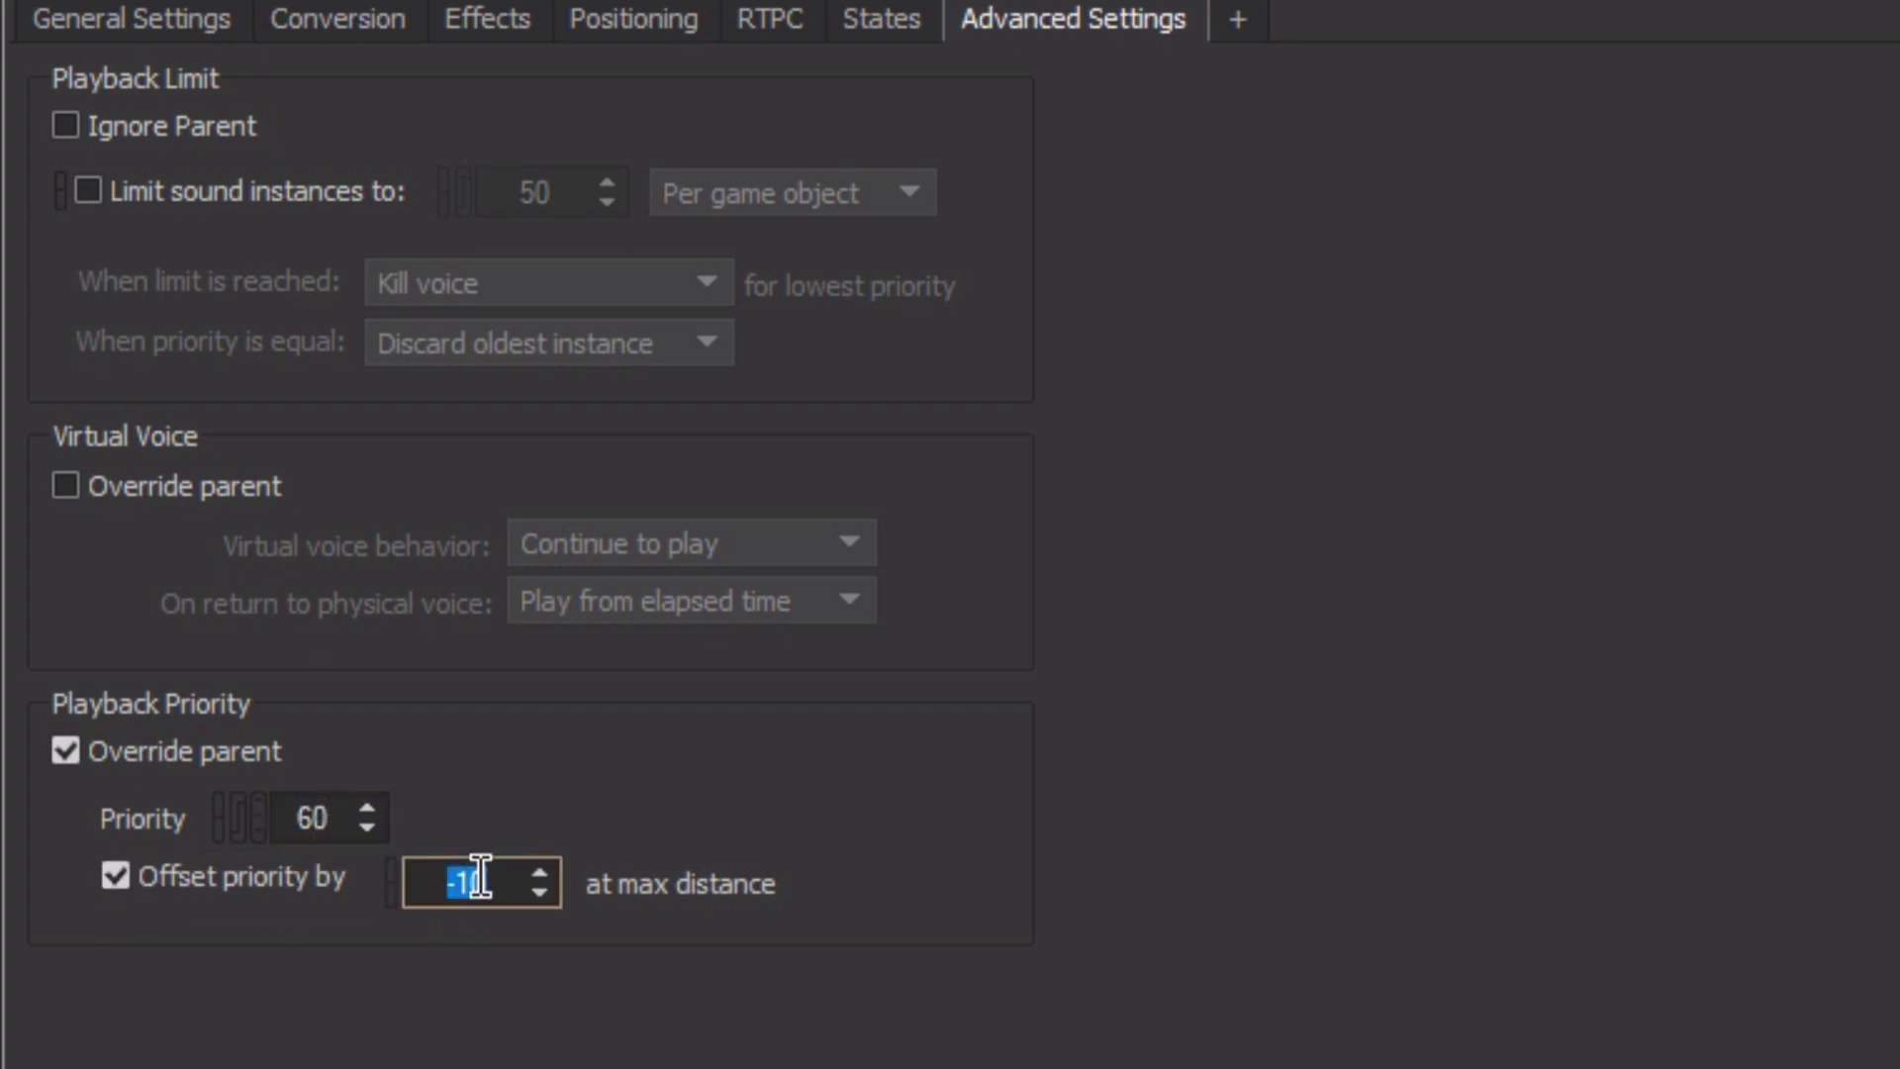
text(-20)
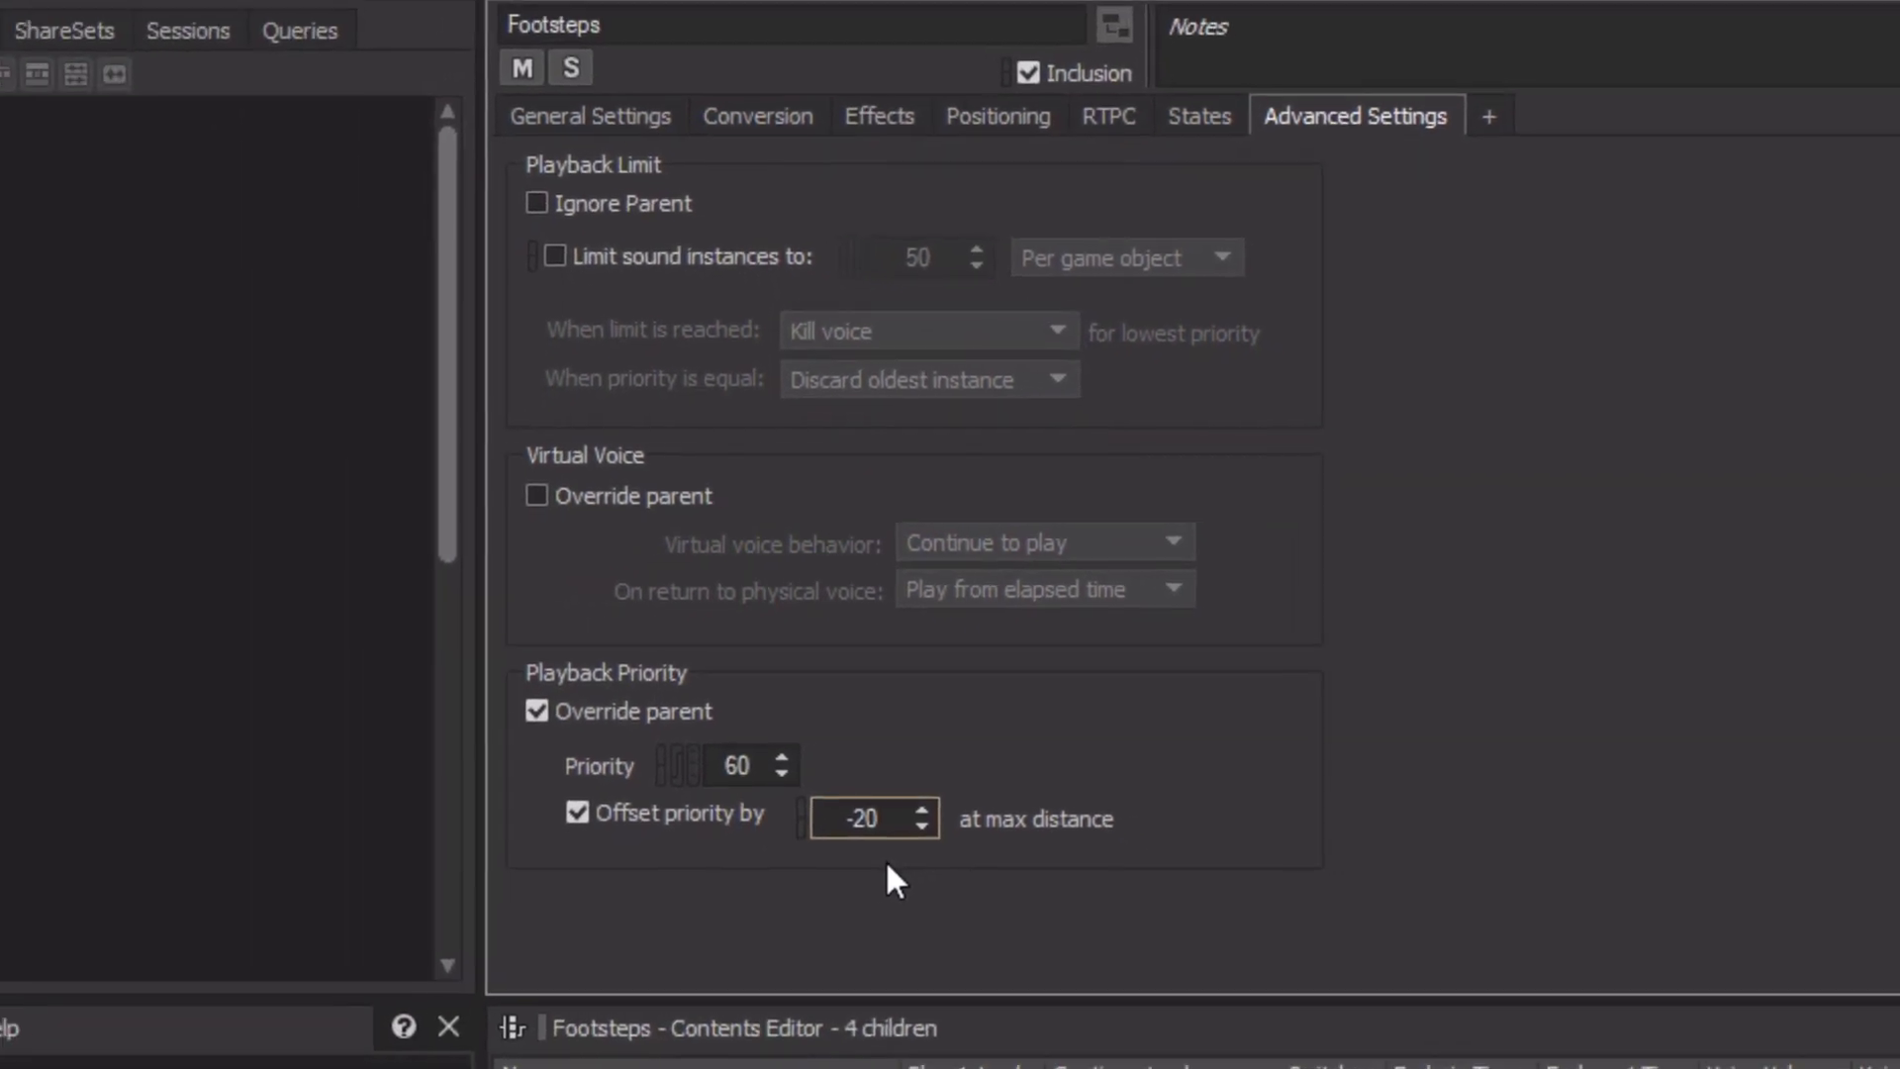
Step: Expand the Rocket Launcher actor-mixer under Weapons and audition its Thrust sound
scroll(766, 579, down, 2)
scroll(765, 579, down, 6)
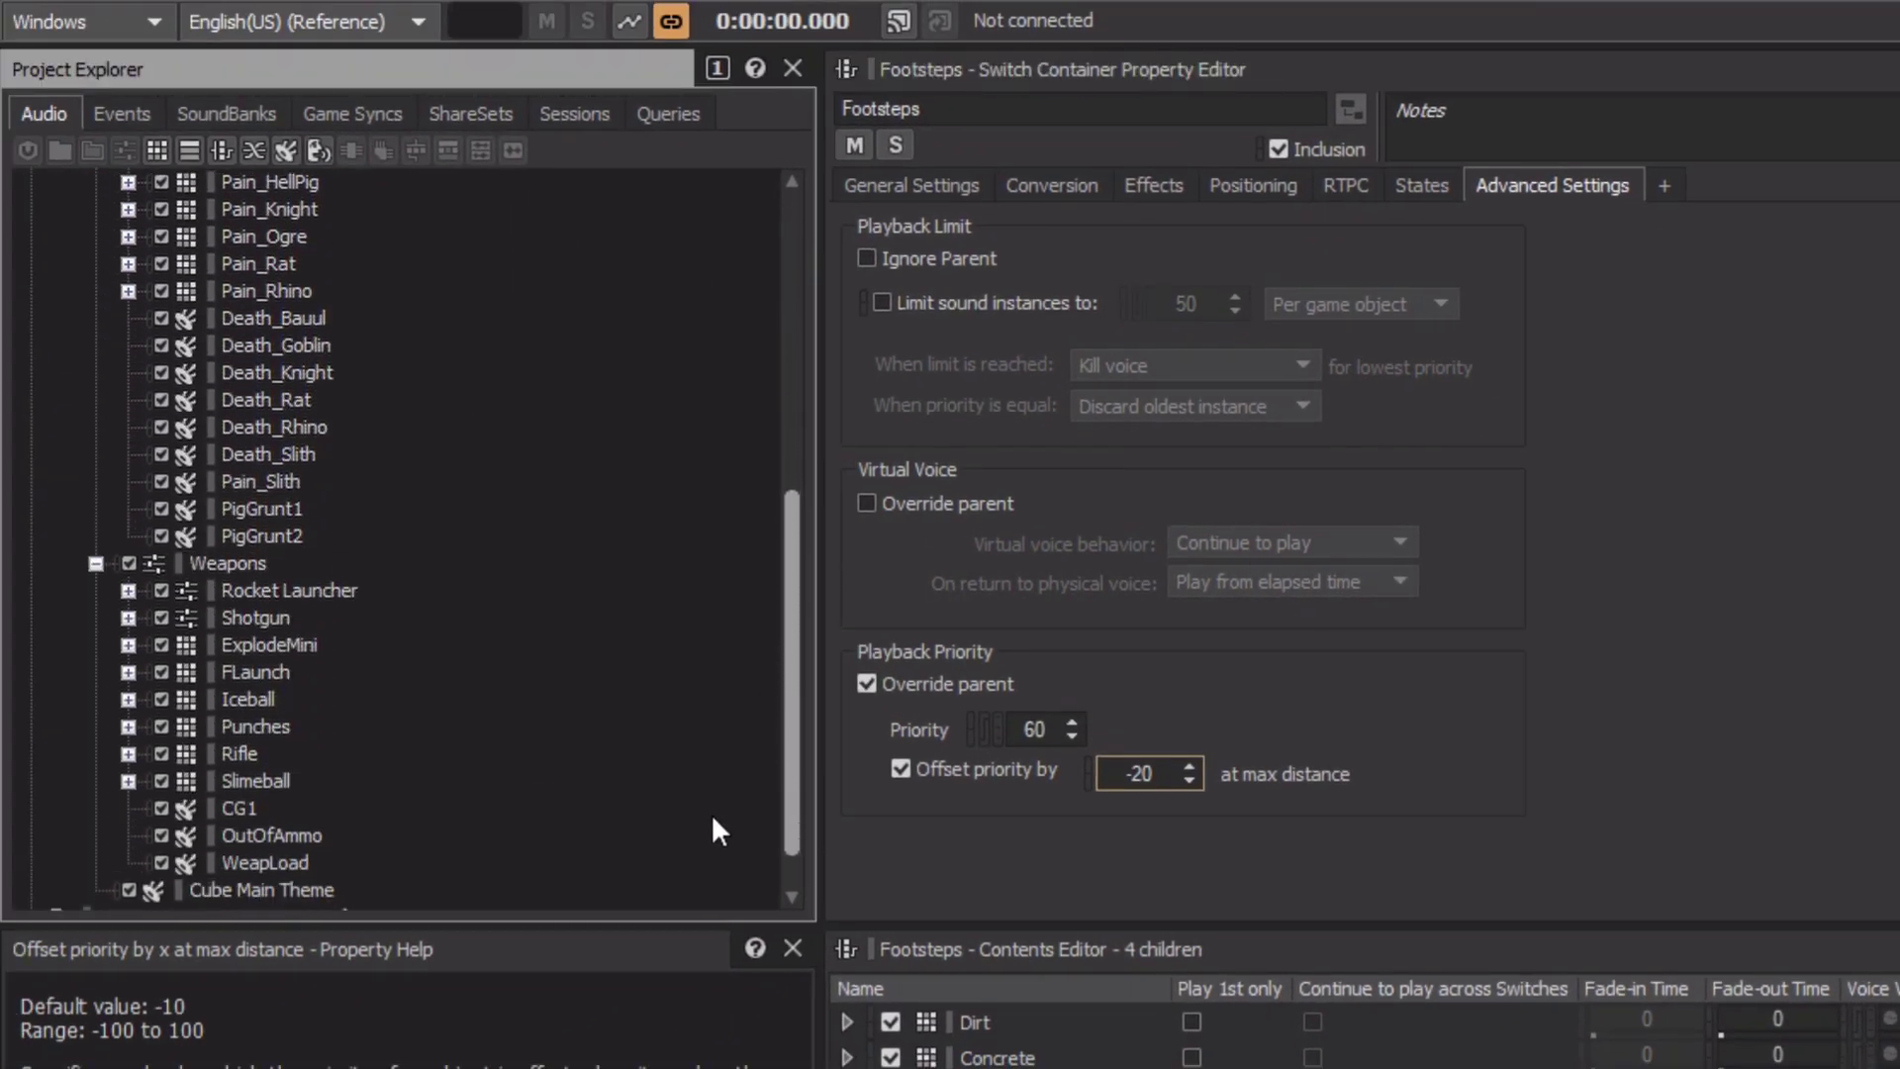
click(128, 590)
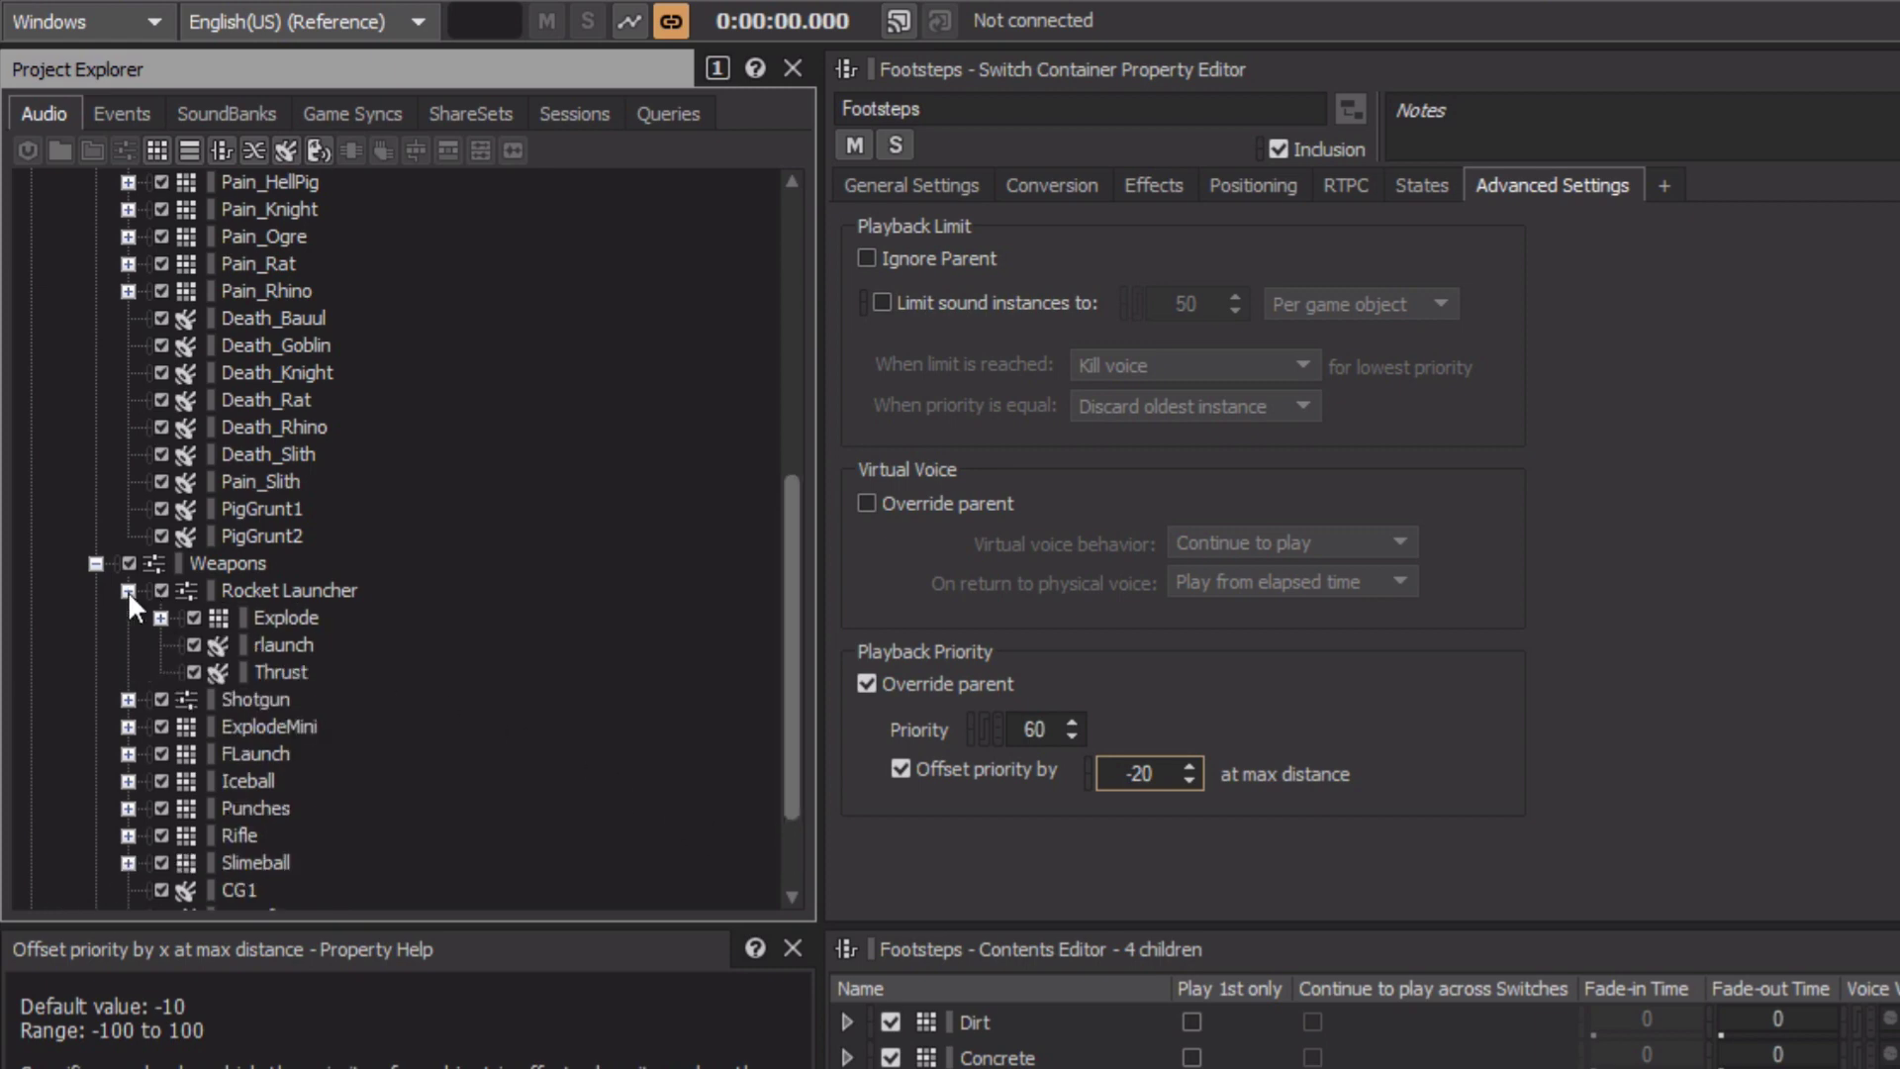
click(276, 666)
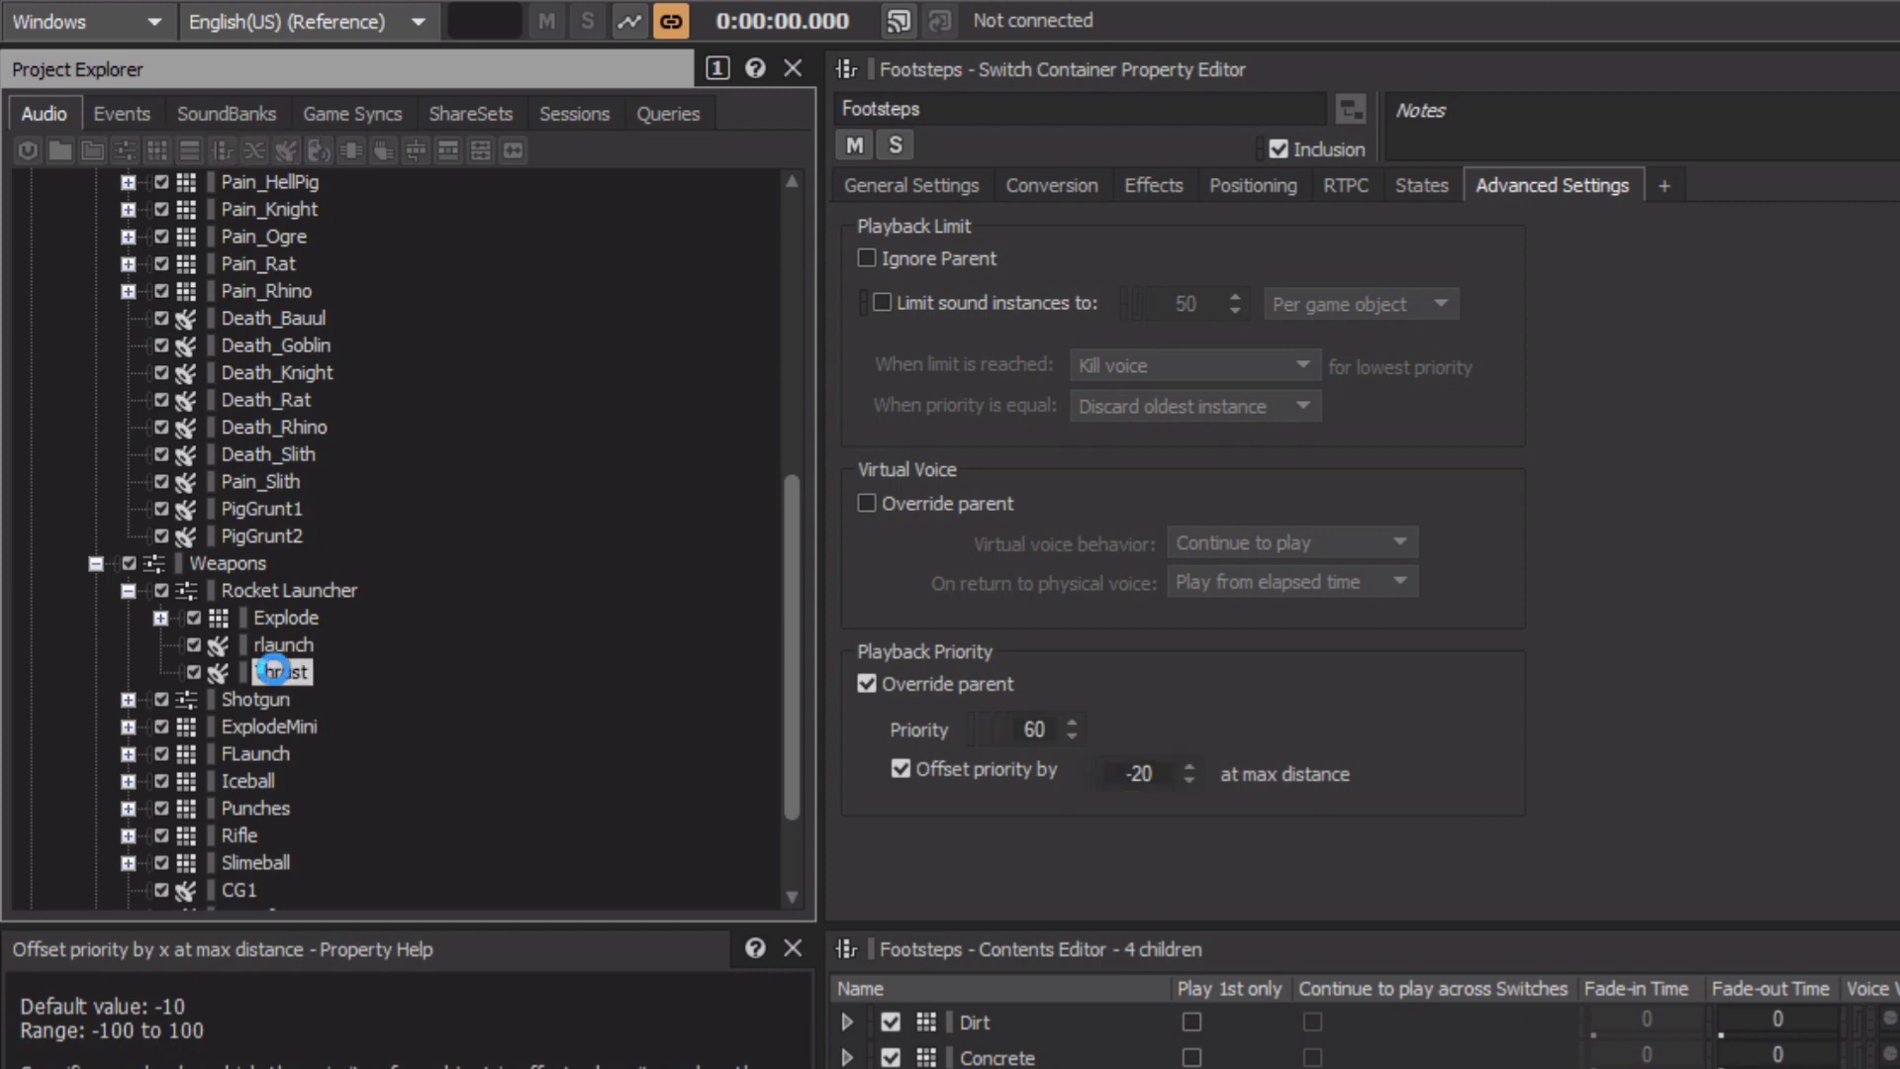
key(space)
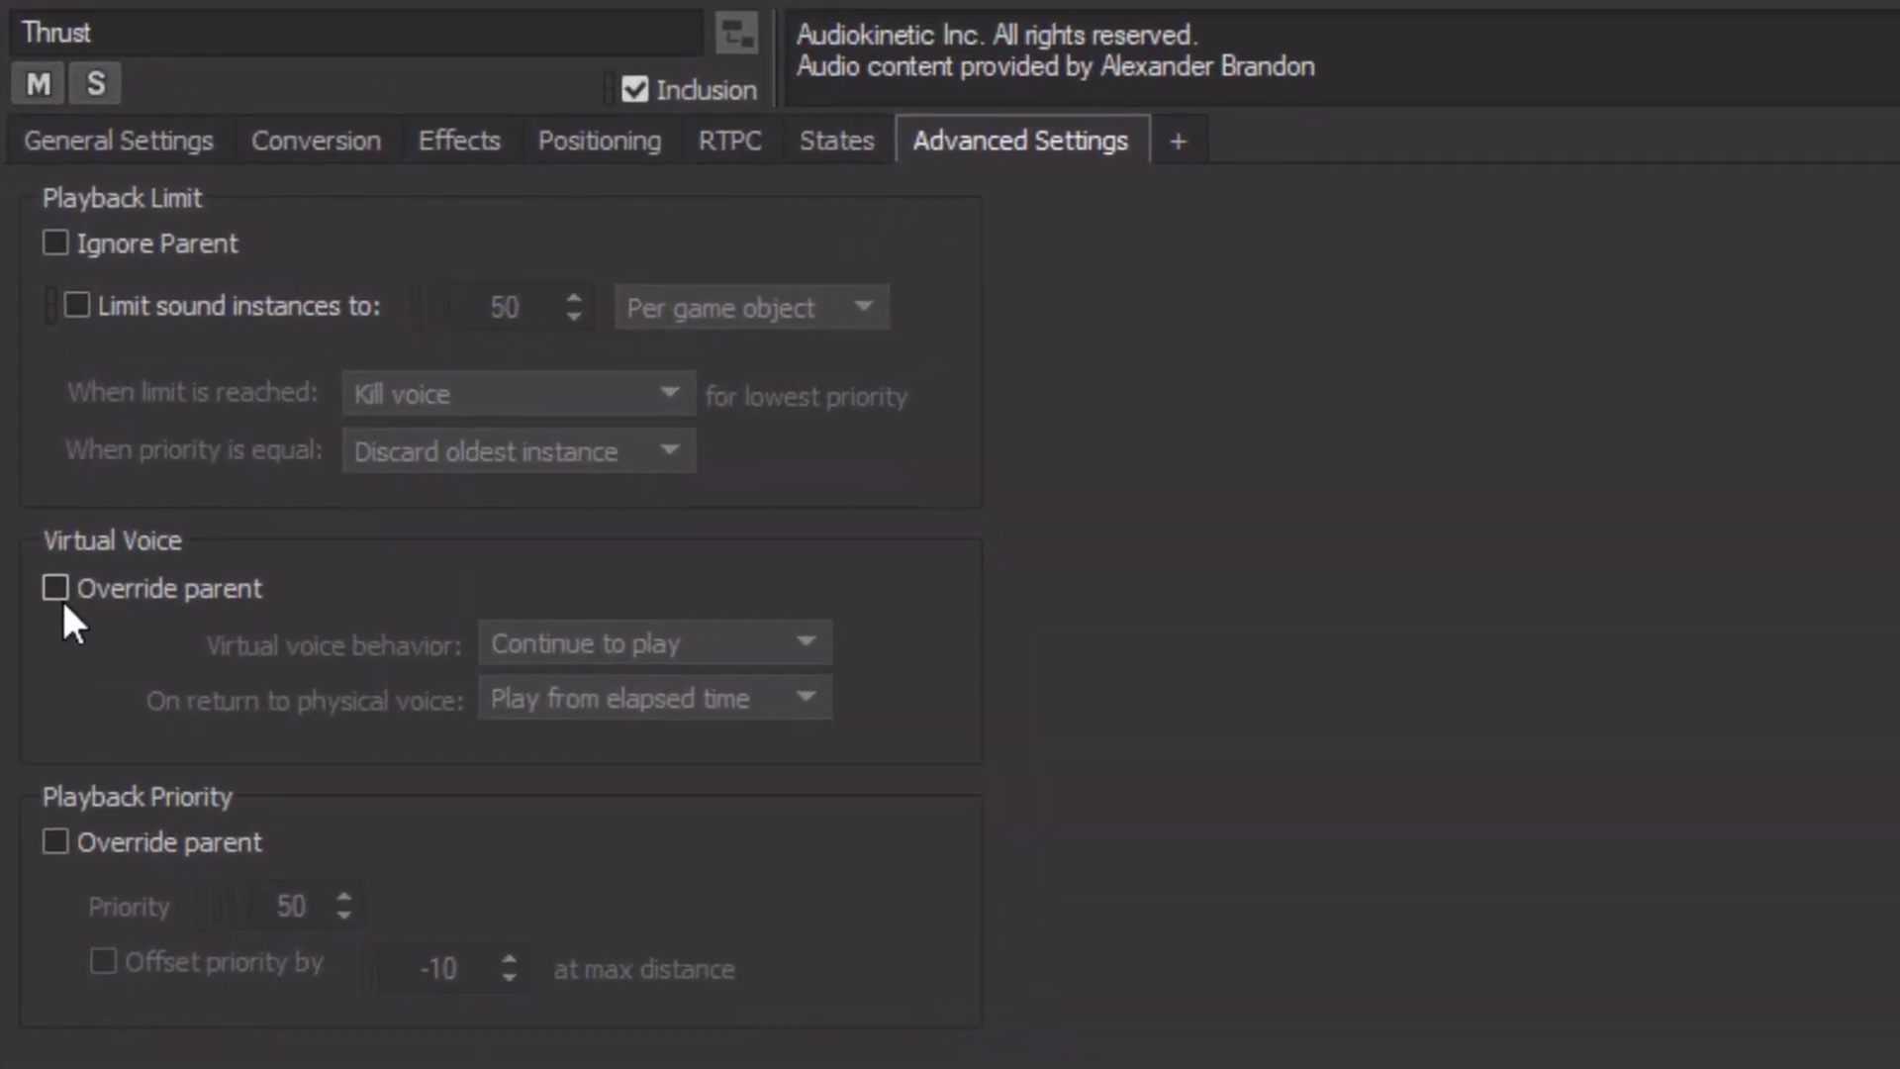
Step: Override the parent virtual voice settings on the Thrust sound and set its virtual voice behavior to Send to virtual voice
click(59, 594)
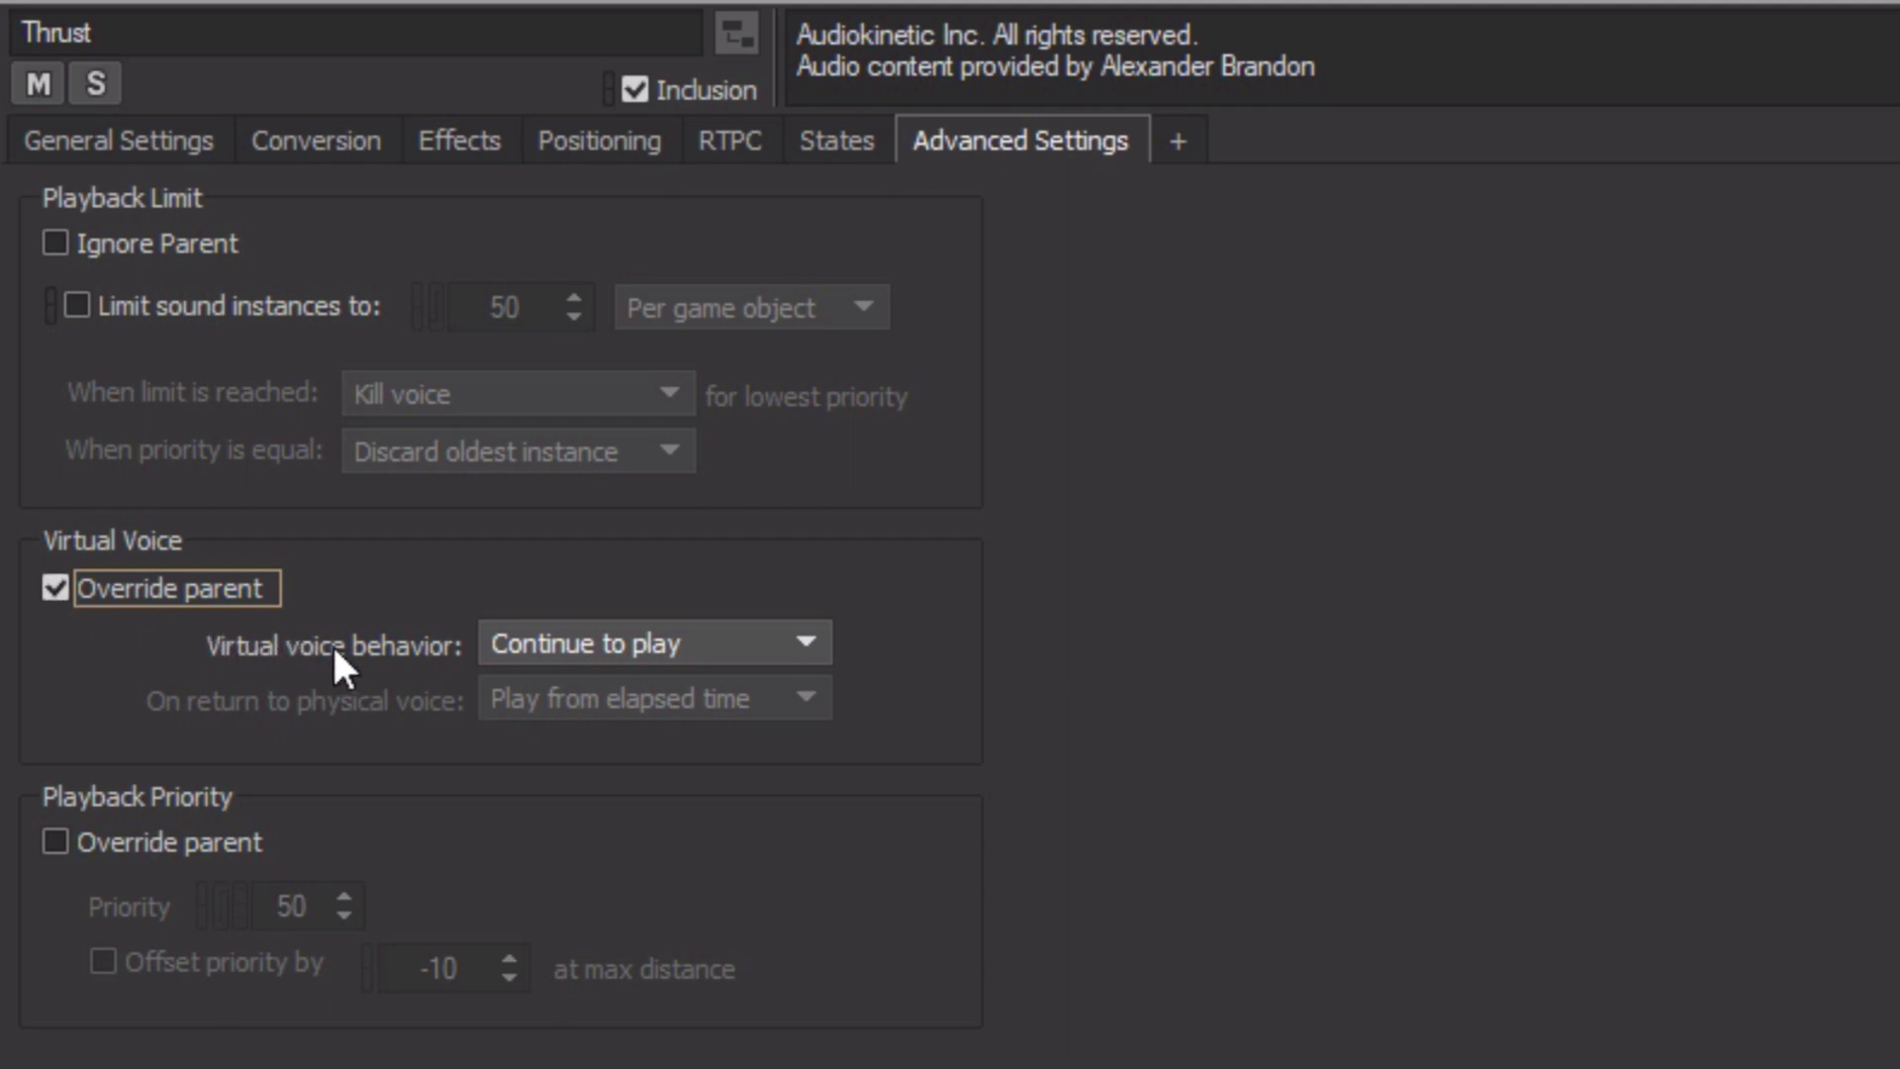
click(525, 649)
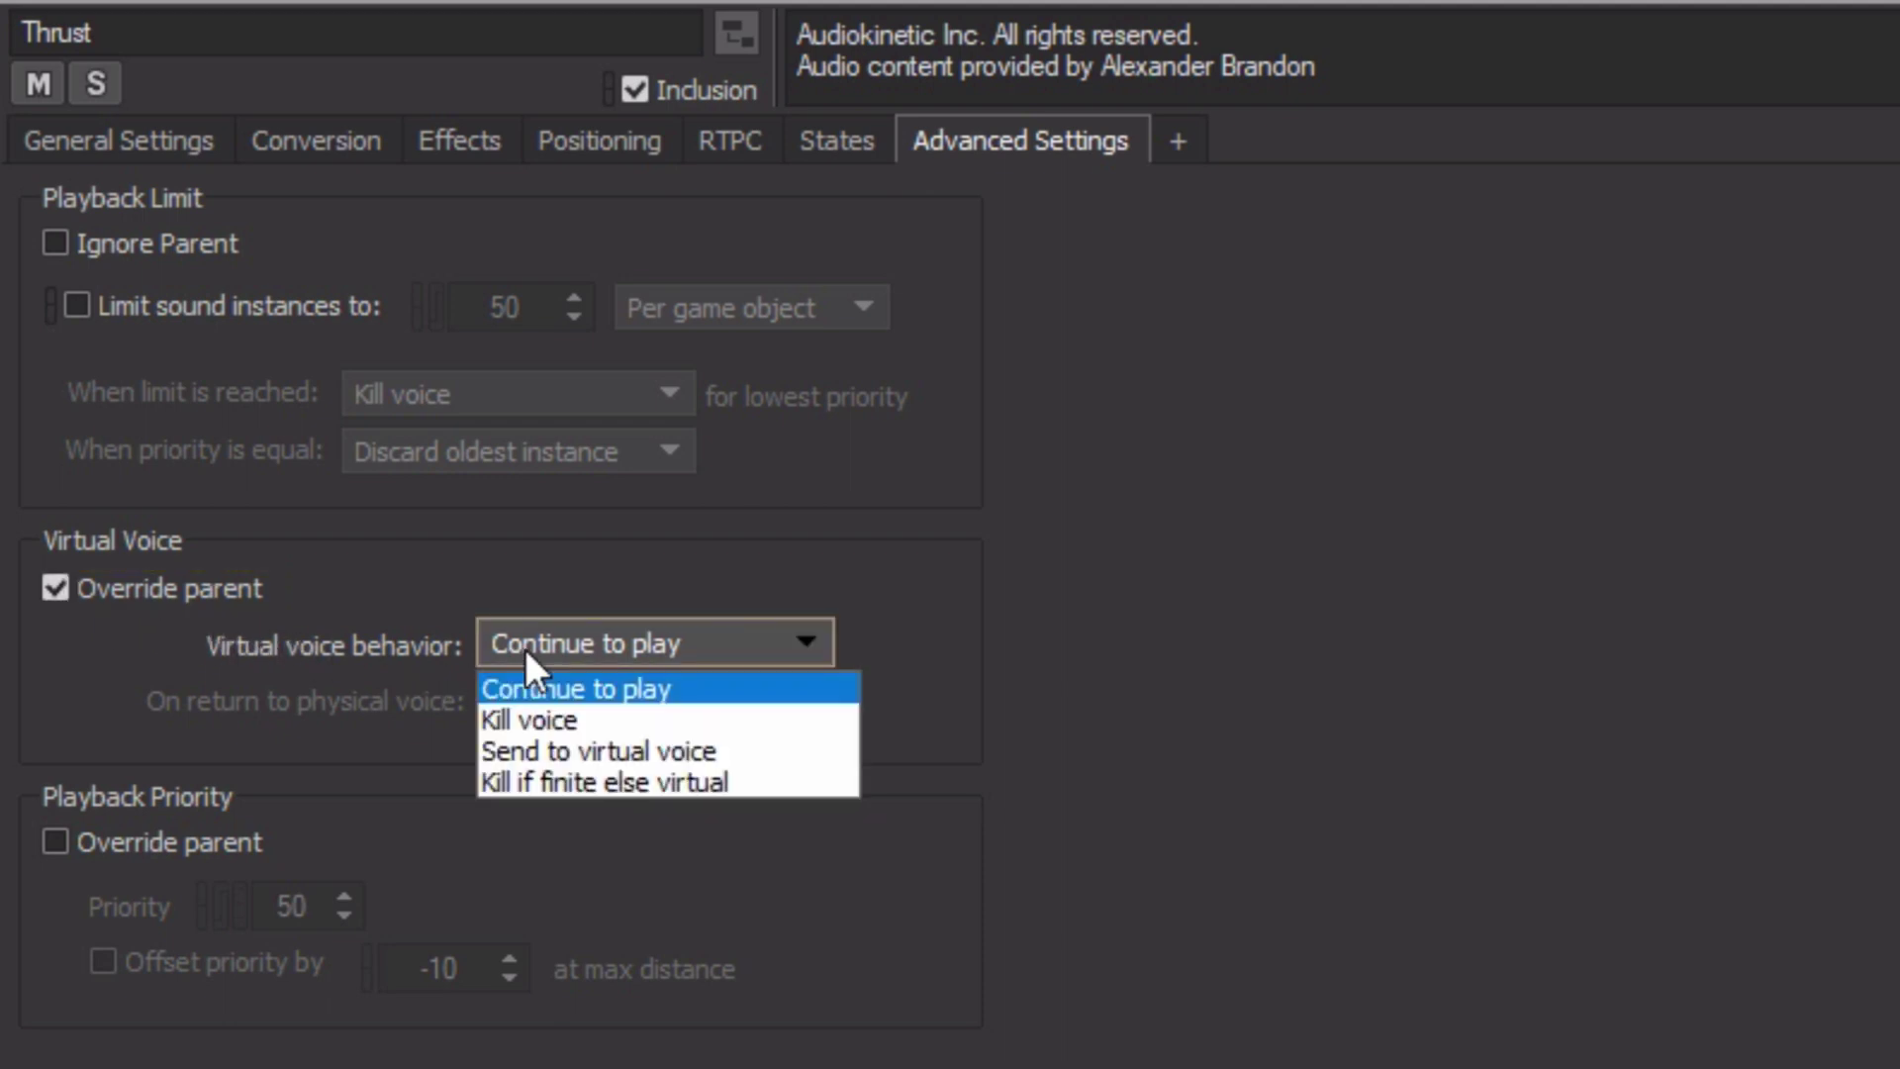
click(528, 750)
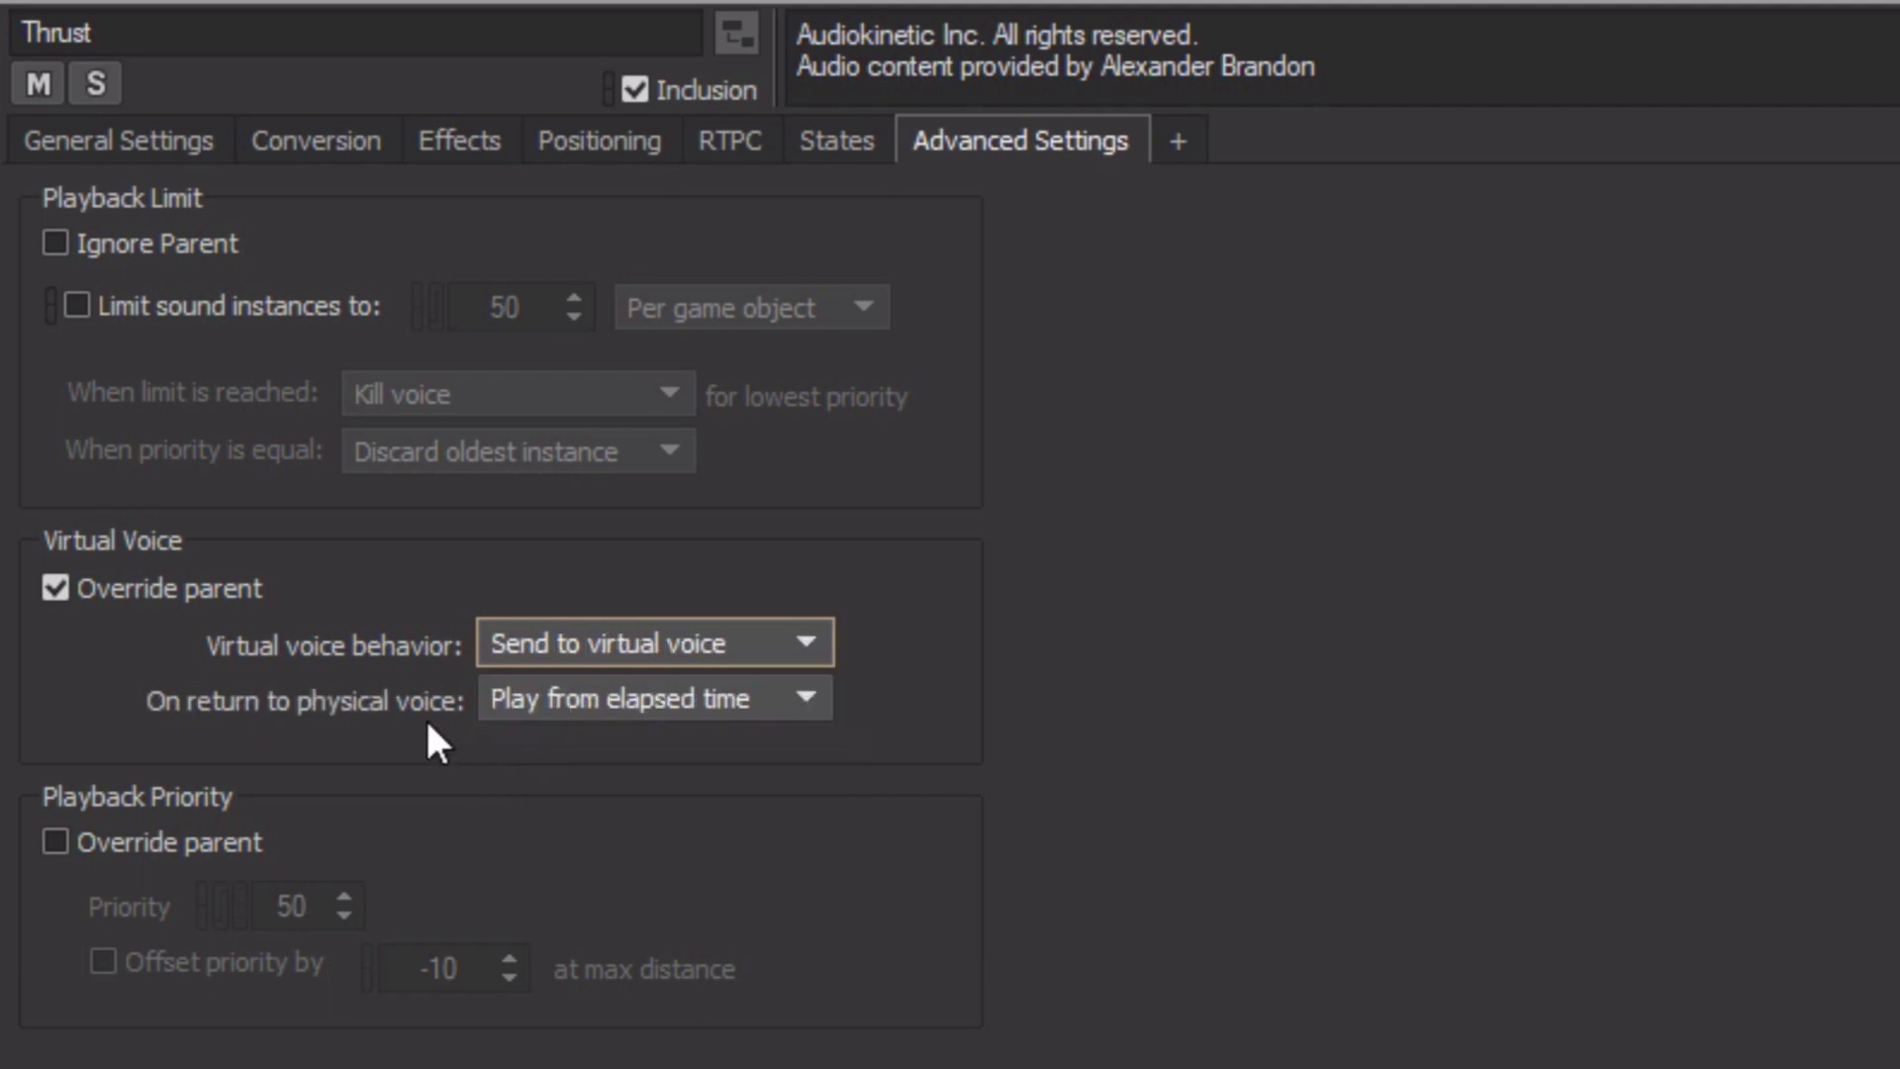